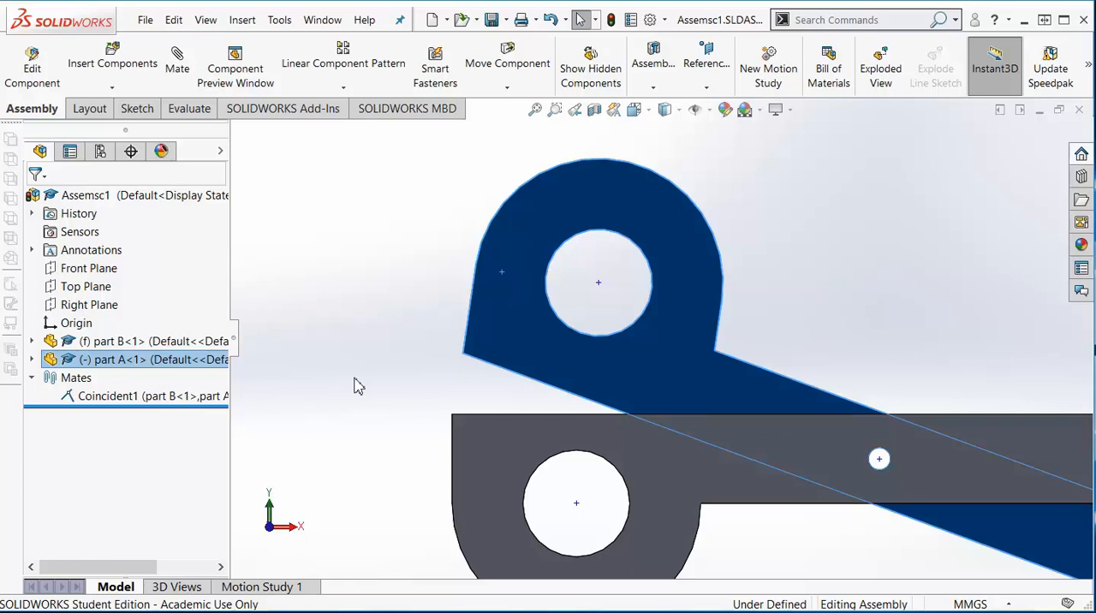
- Mate part A's lower handle corner edge coincident with the upper corner edge of part B
middle_drag(345, 390, 435, 363)
scroll(434, 363, down, 3)
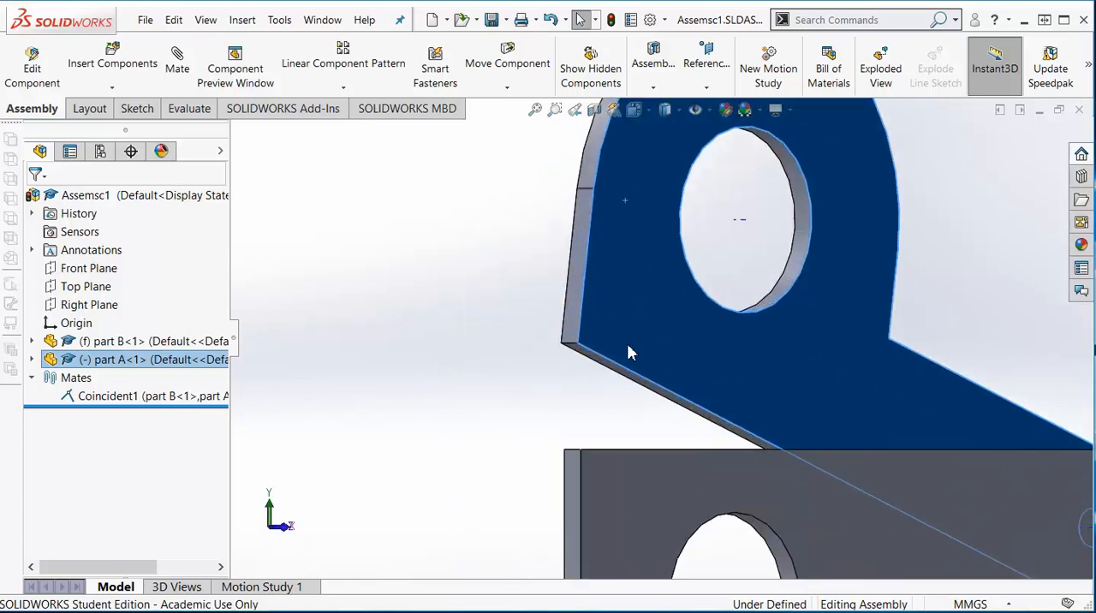
scroll(676, 403, up, 4)
scroll(626, 374, down, 2)
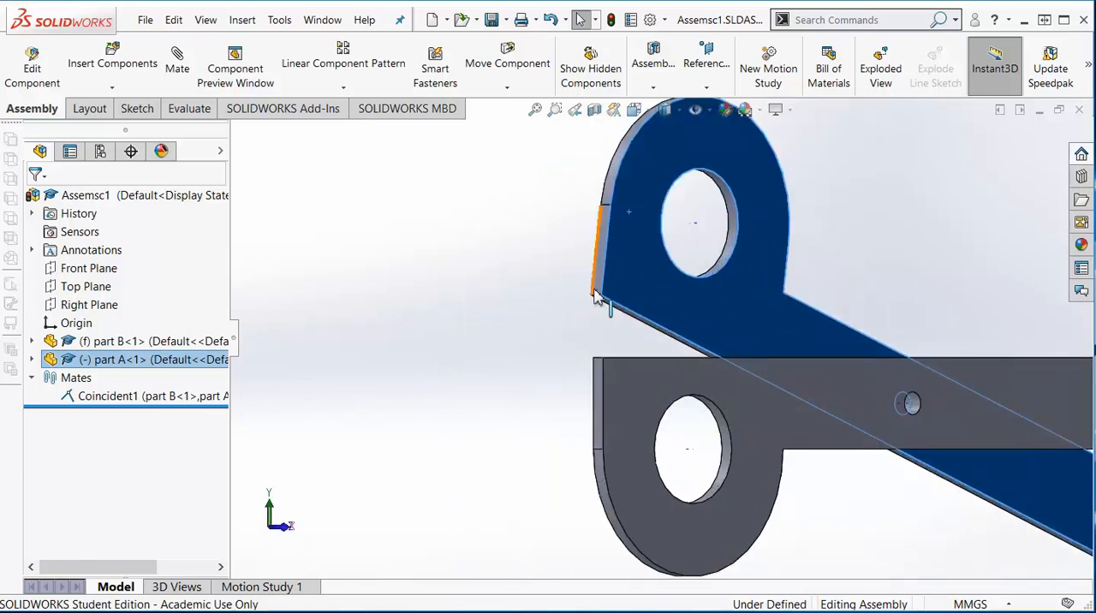
scroll(602, 306, down, 4)
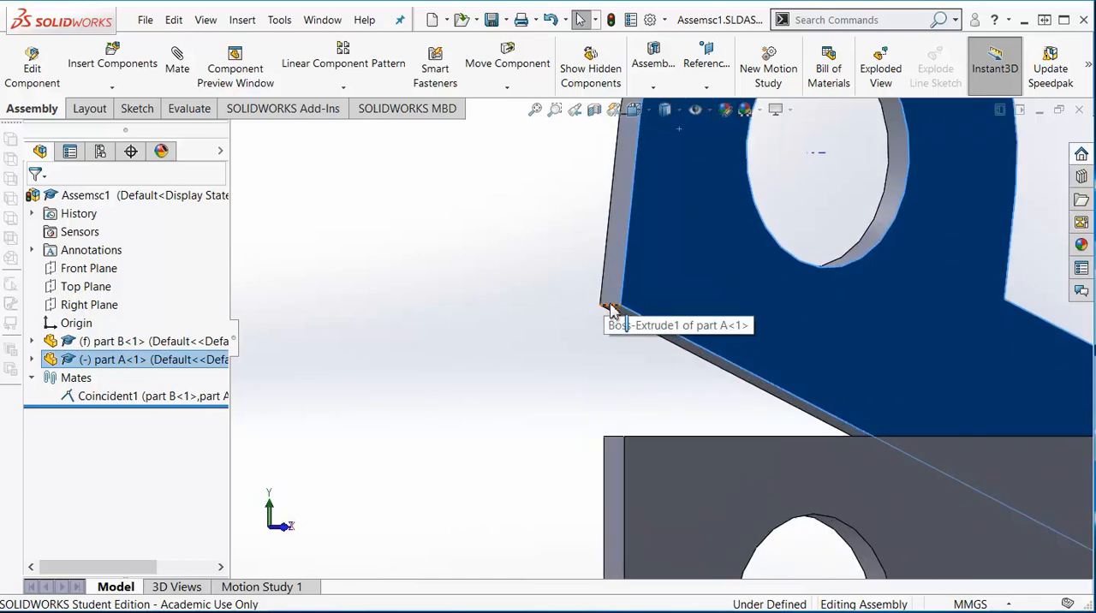
click(611, 309)
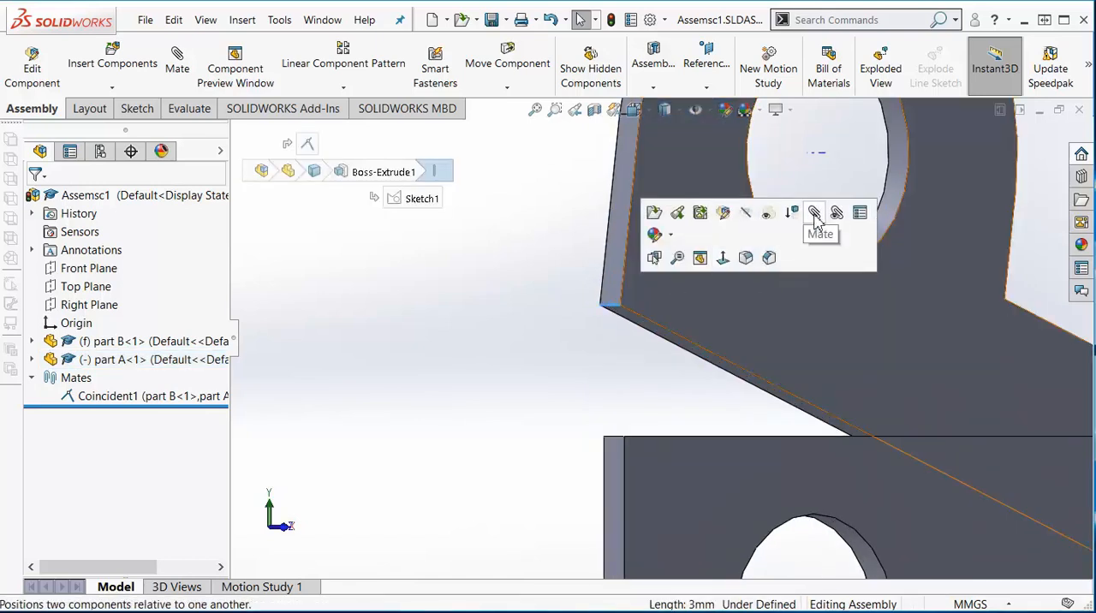
click(618, 437)
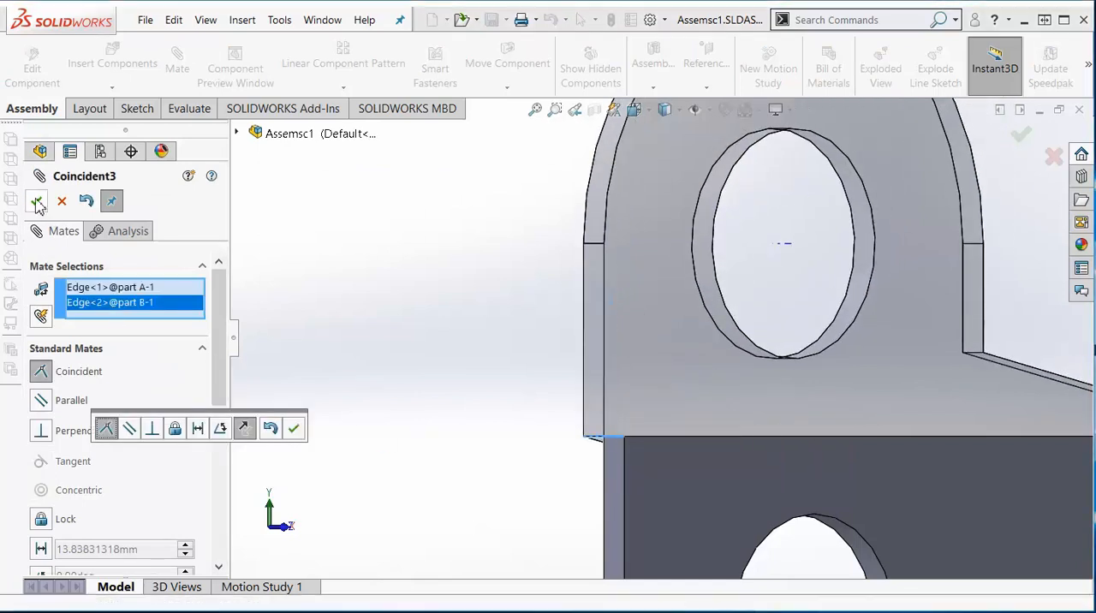
click(36, 202)
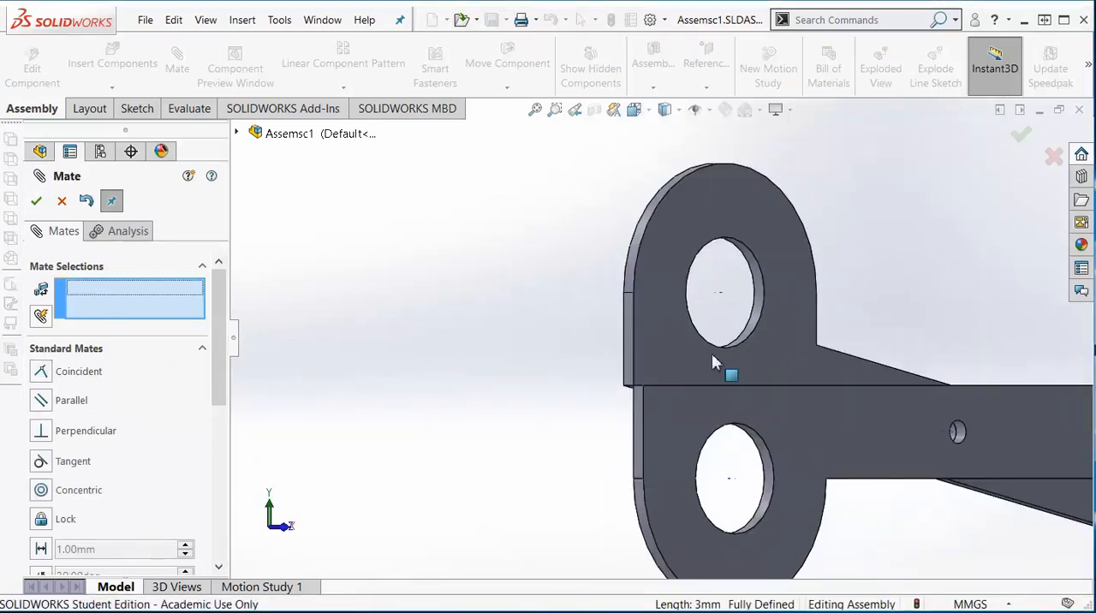
- Leave mating in a front view of the assembly and open part A's base sketch for in-context editing
click(802, 372)
key(space)
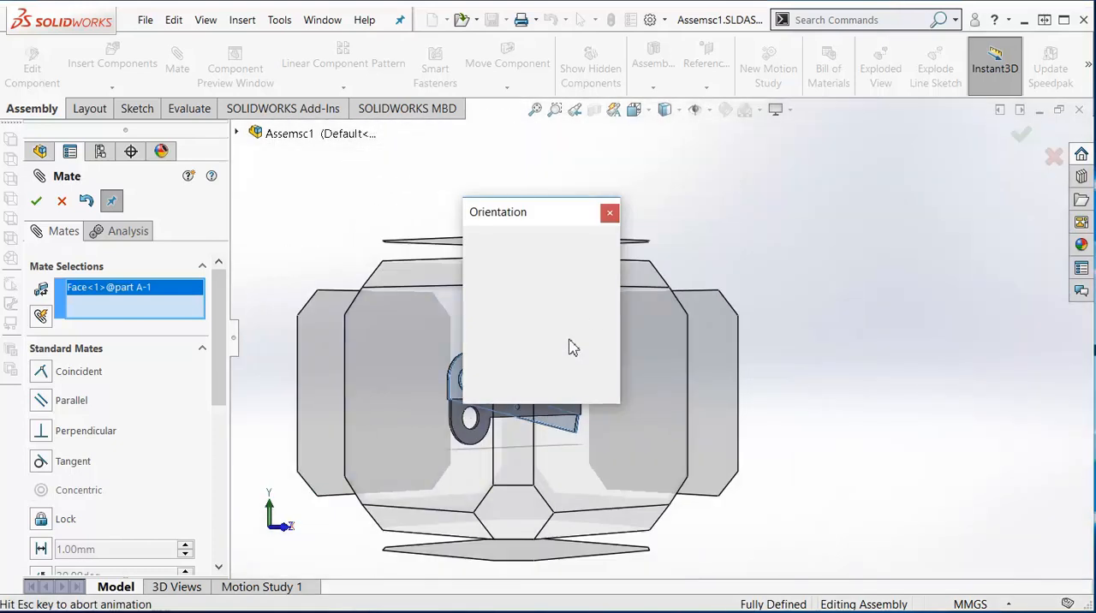
click(612, 308)
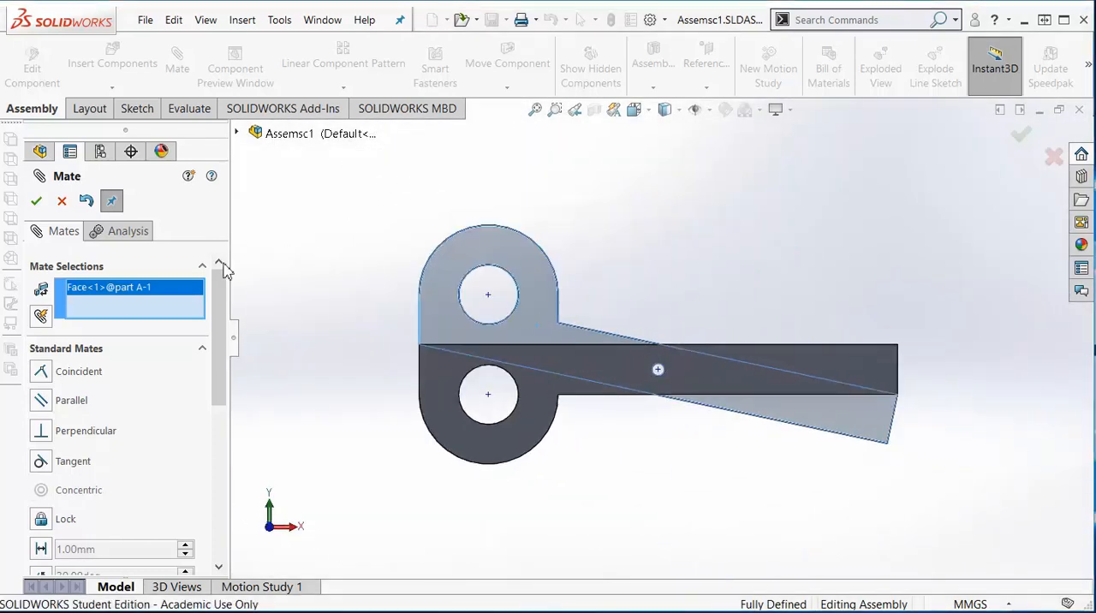
click(36, 202)
scroll(692, 291, down, 2)
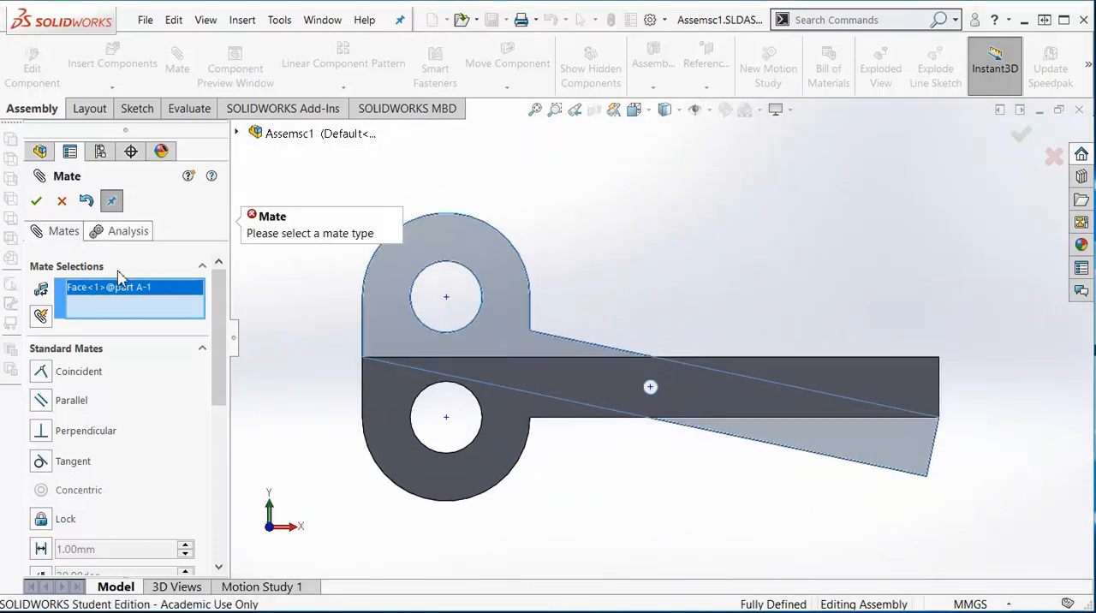
click(61, 200)
scroll(560, 299, down, 1)
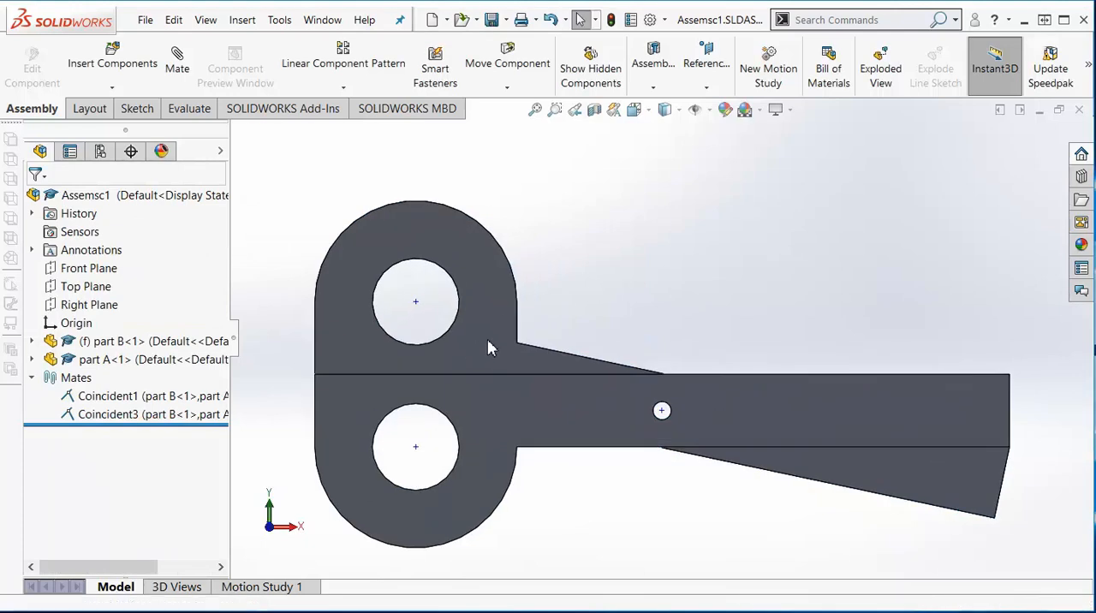
right_click(487, 346)
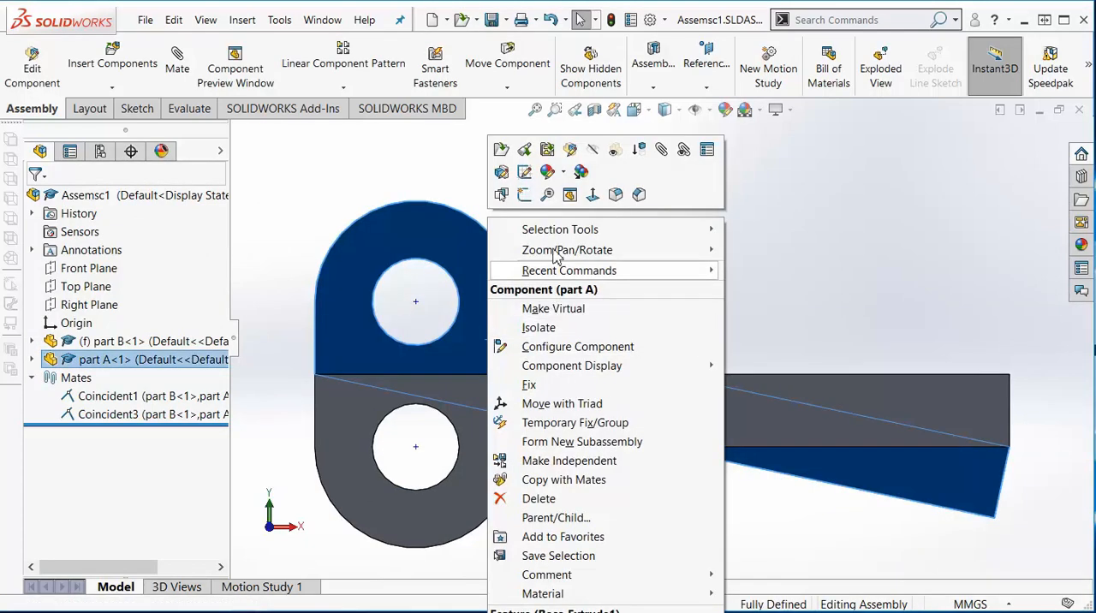
click(525, 172)
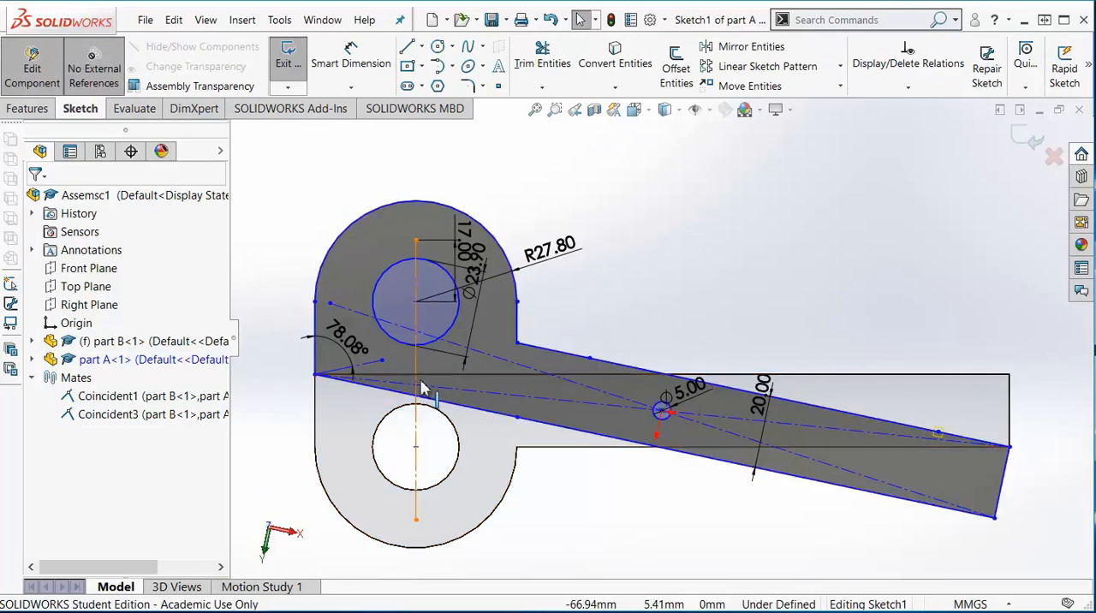
- Move the handle's outer arc, both side lines and hole circle from the hole centre straight up to the vertical centreline's upper endpoint
scroll(428, 387, down, 2)
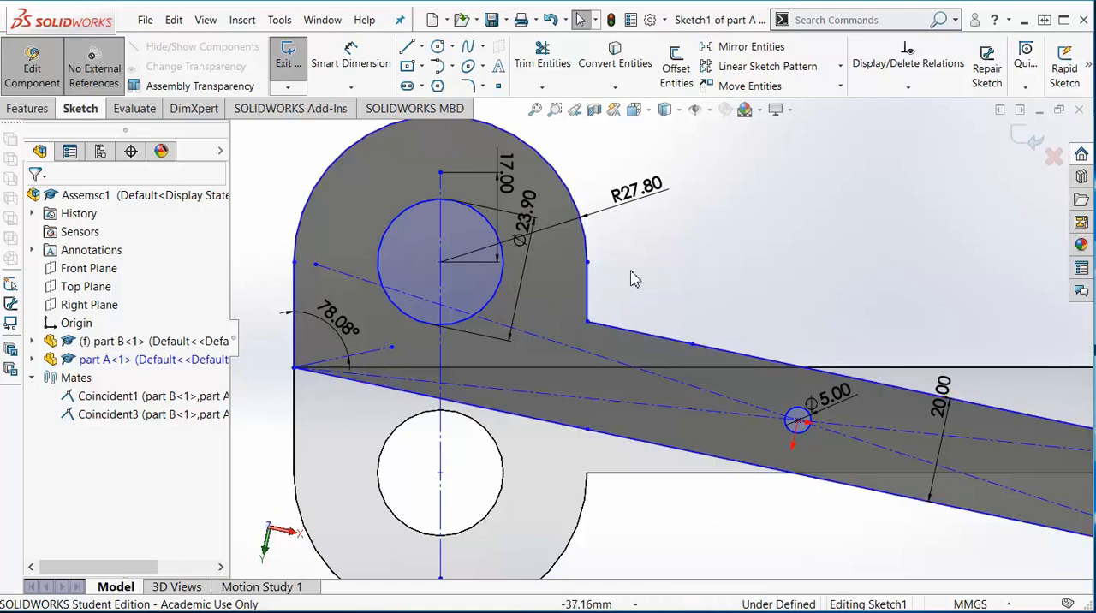
click(590, 296)
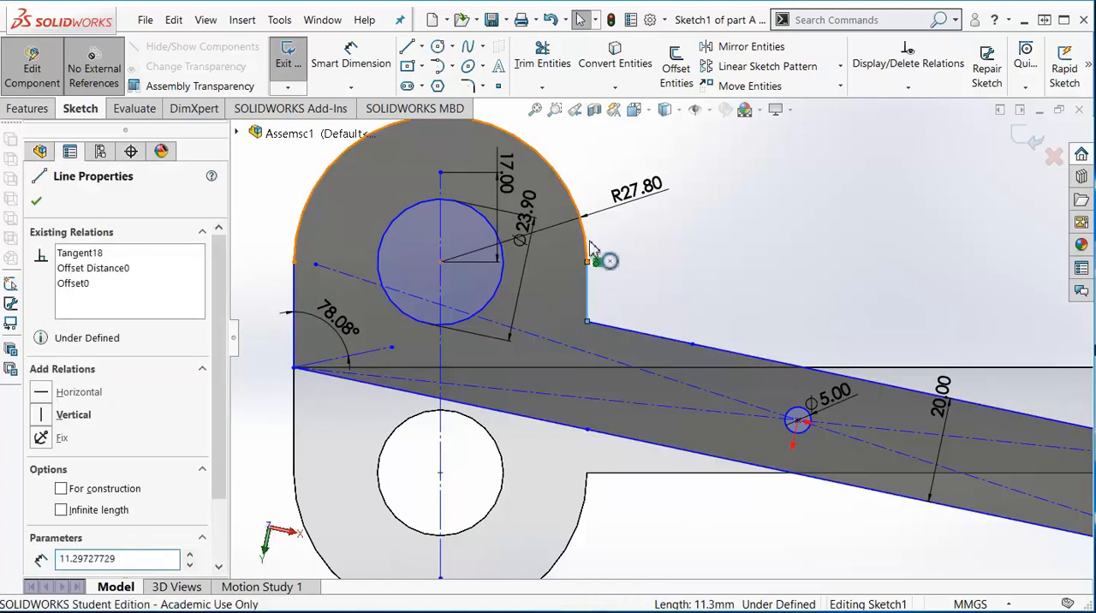
click(591, 248)
ctrl+click(293, 333)
ctrl+click(293, 336)
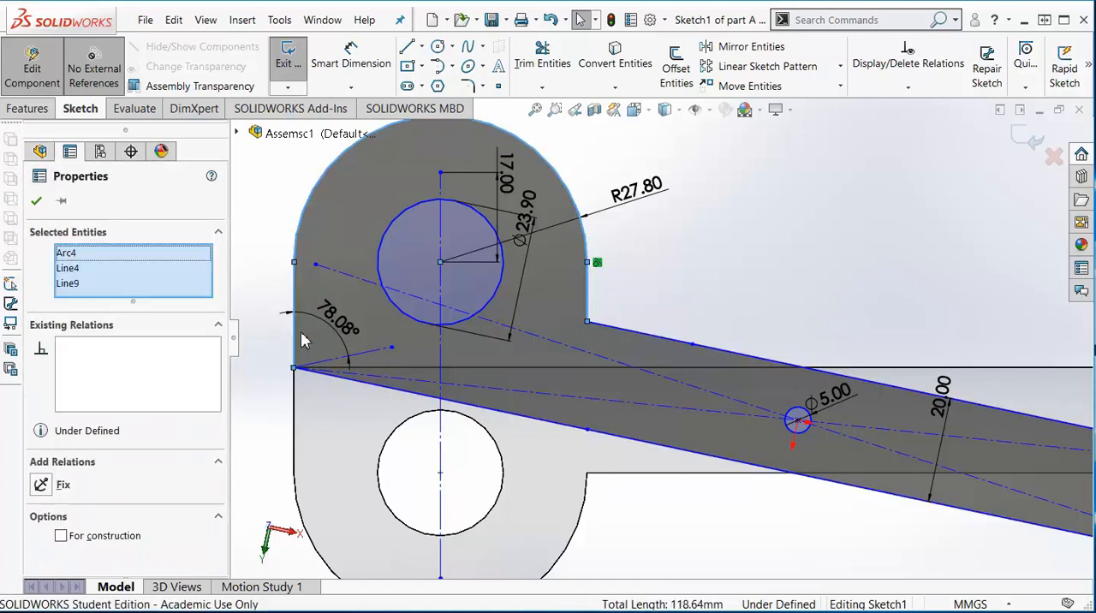
ctrl+click(406, 317)
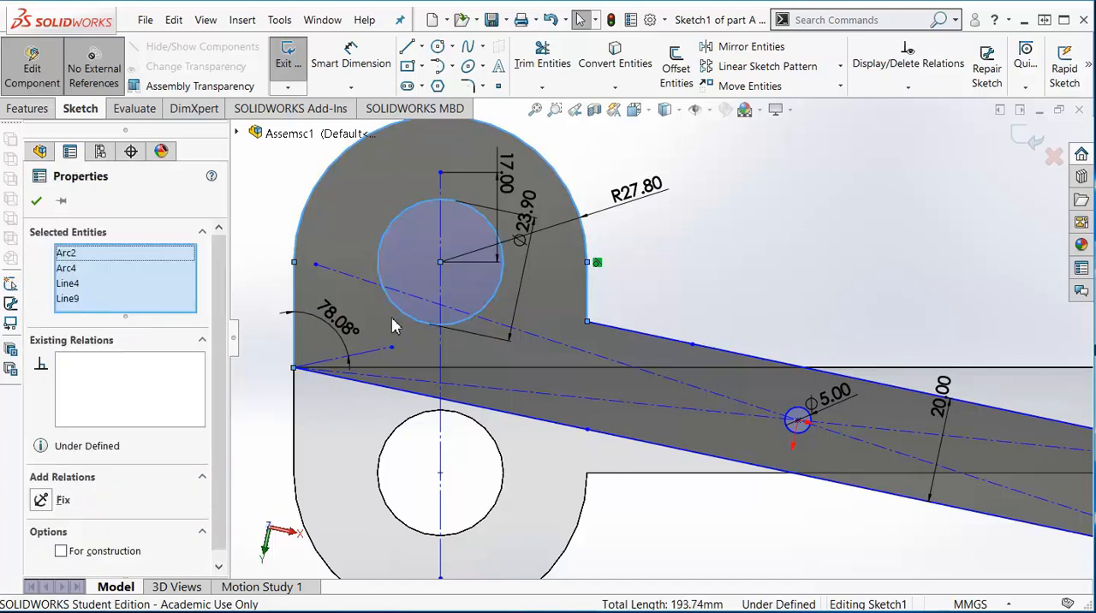
click(744, 85)
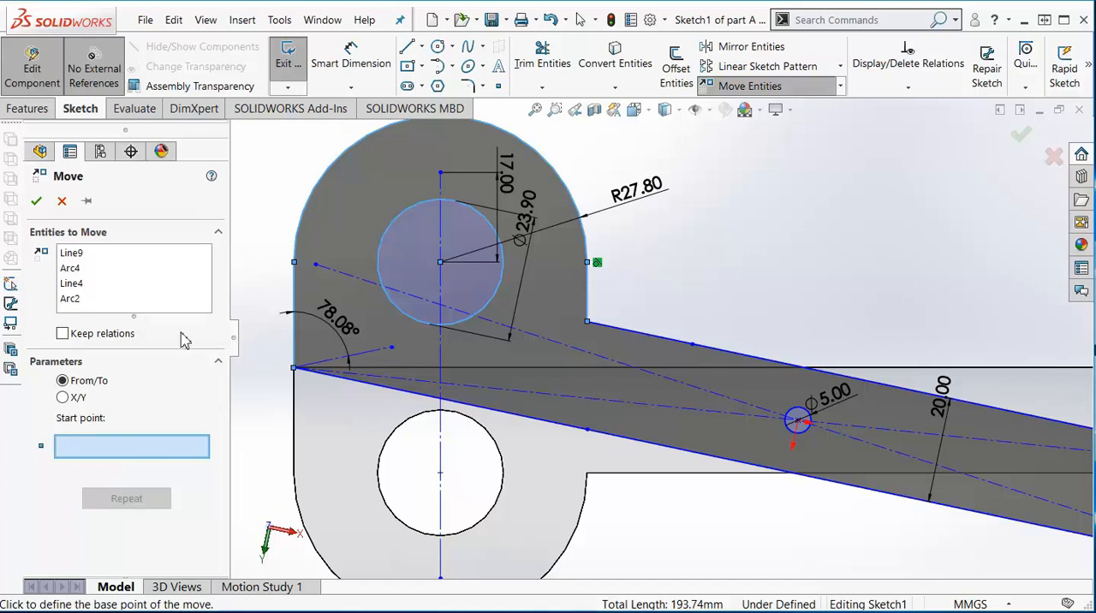
click(440, 261)
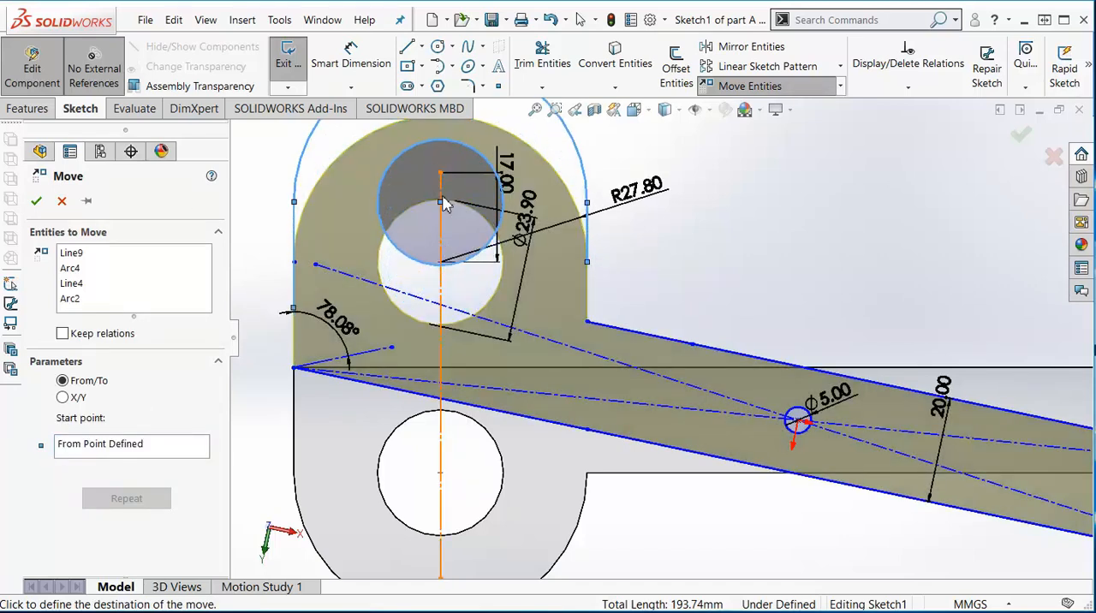
click(440, 182)
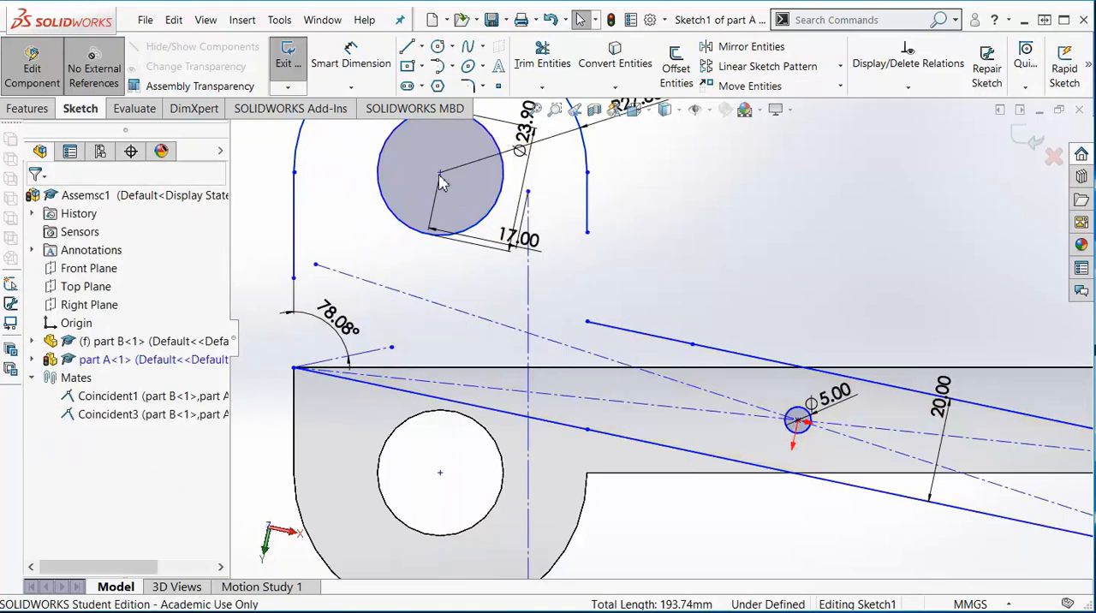
- Delete the lower arm line segment that runs beneath the handle from part A's left corner
scroll(699, 299, down, 3)
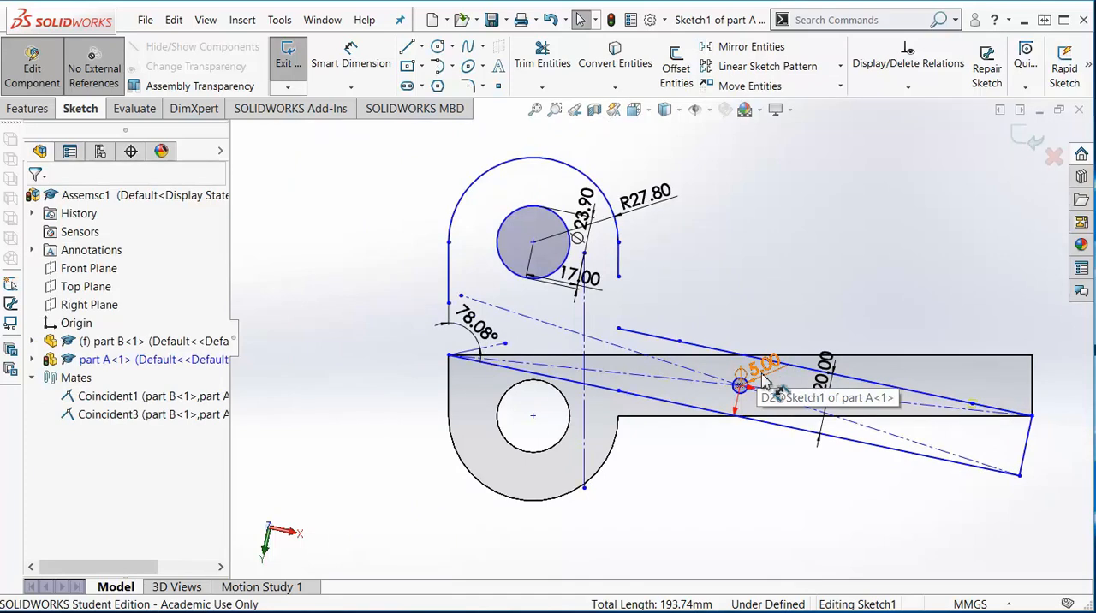
scroll(698, 381, up, 2)
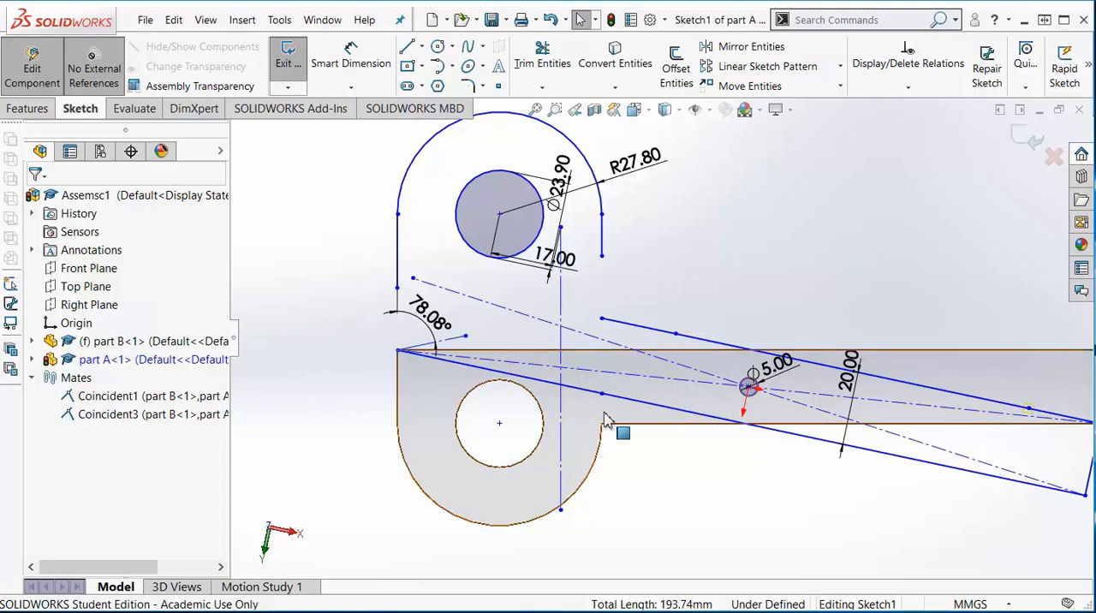
click(519, 381)
click(643, 521)
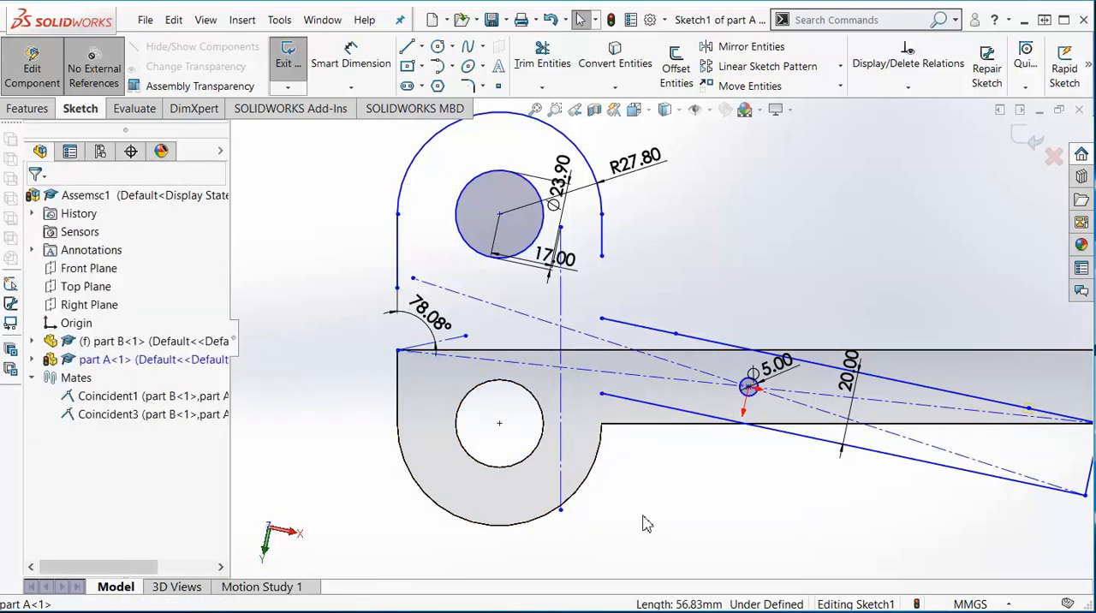
- Draw a line extending the handle's left side from its lower endpoint down to the corner of part B
scroll(411, 368, up, 3)
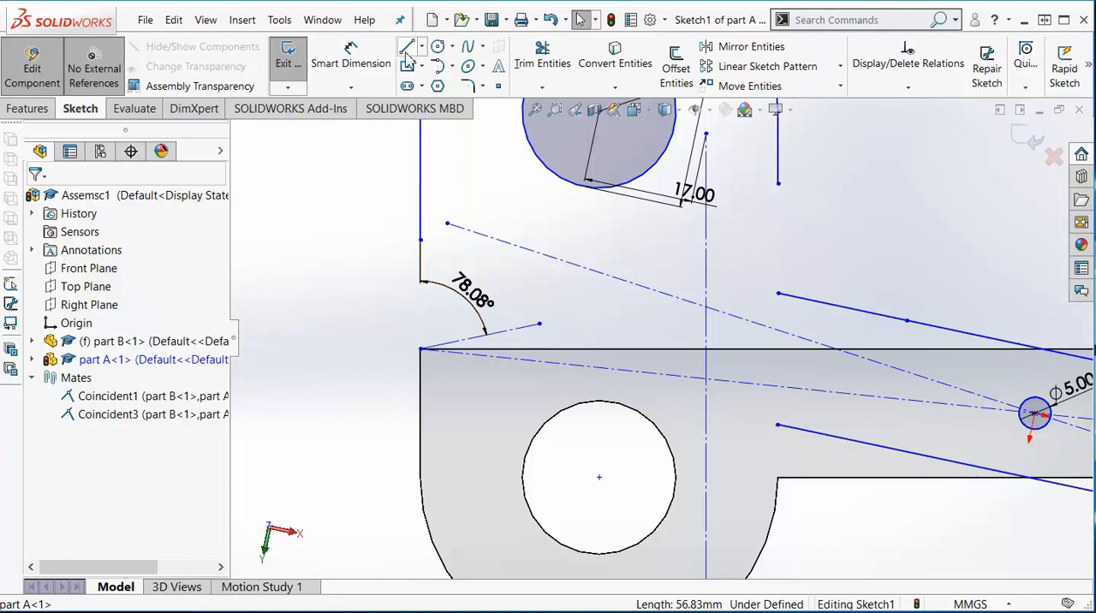
click(407, 45)
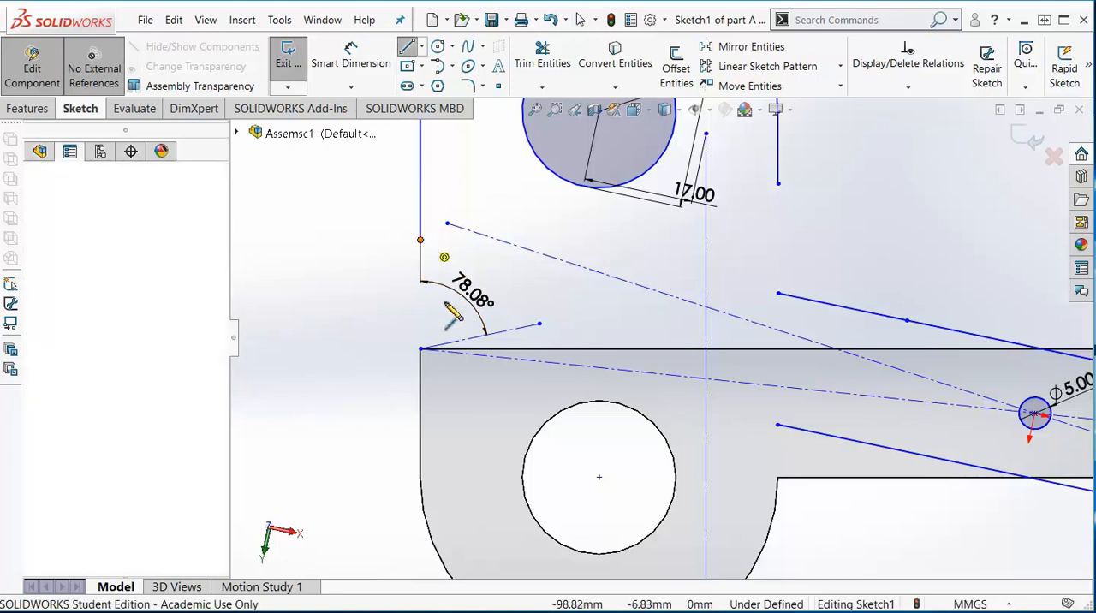
click(420, 348)
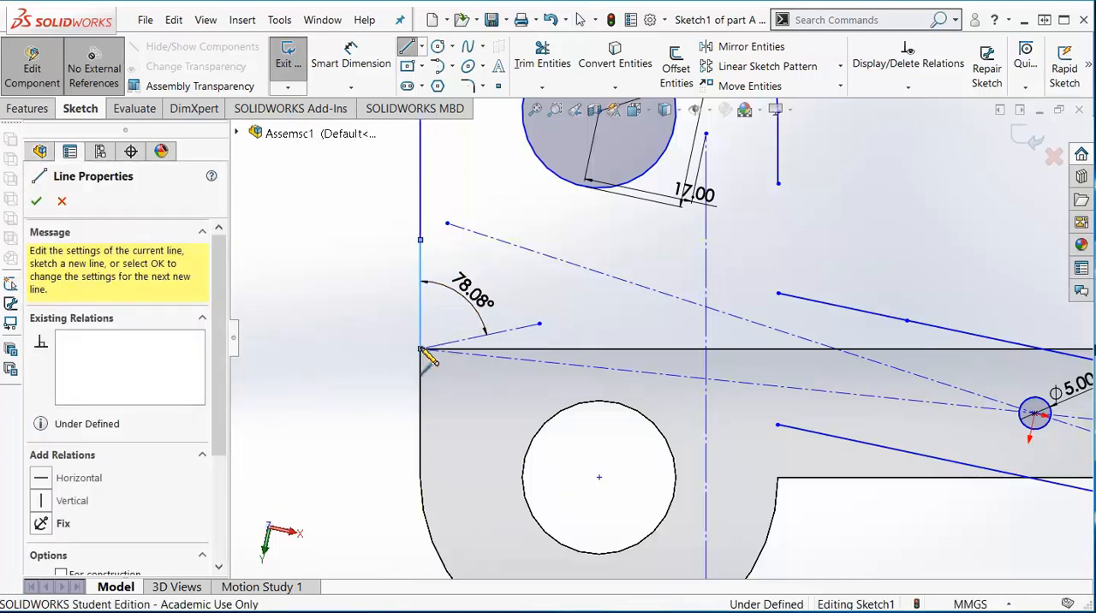
key(Escape)
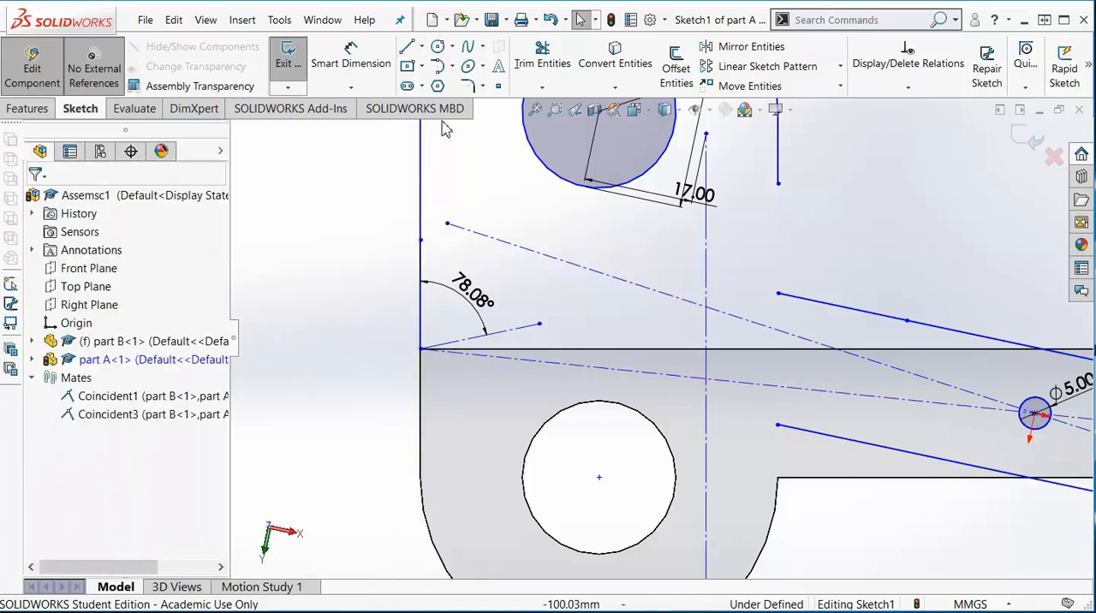
- Draw a spline from the lower arm line's open end through the left corner, and trim the overhang beyond the corner
click(467, 46)
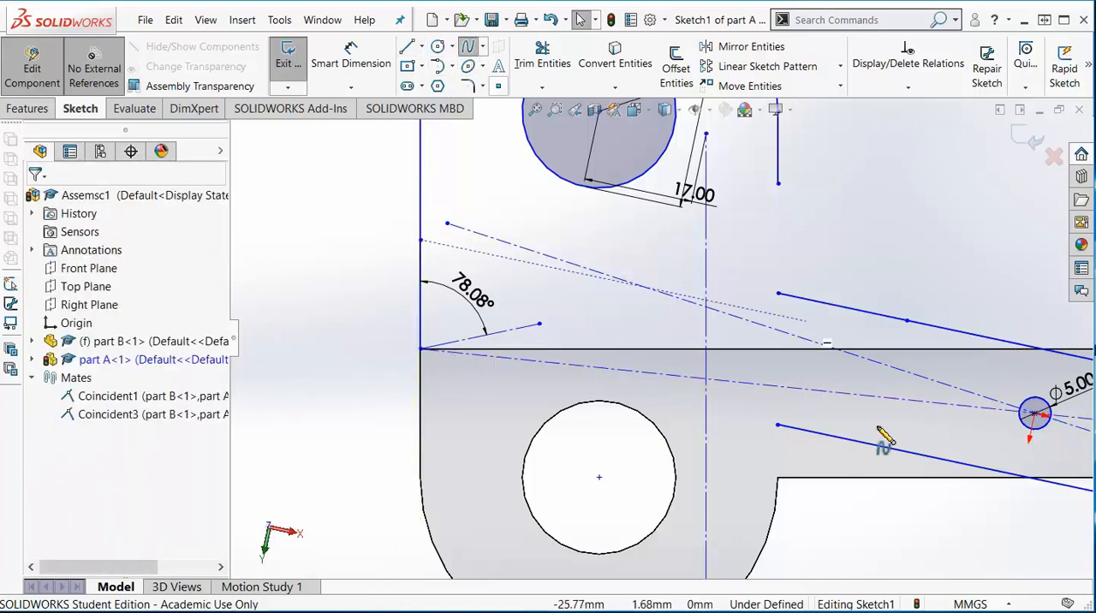
click(776, 425)
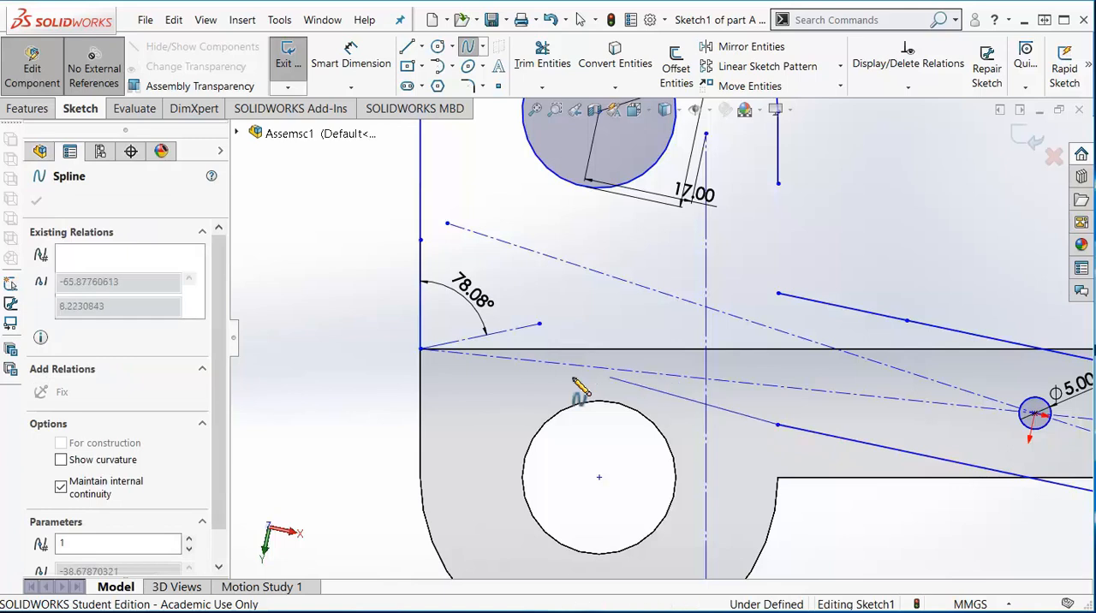
click(420, 349)
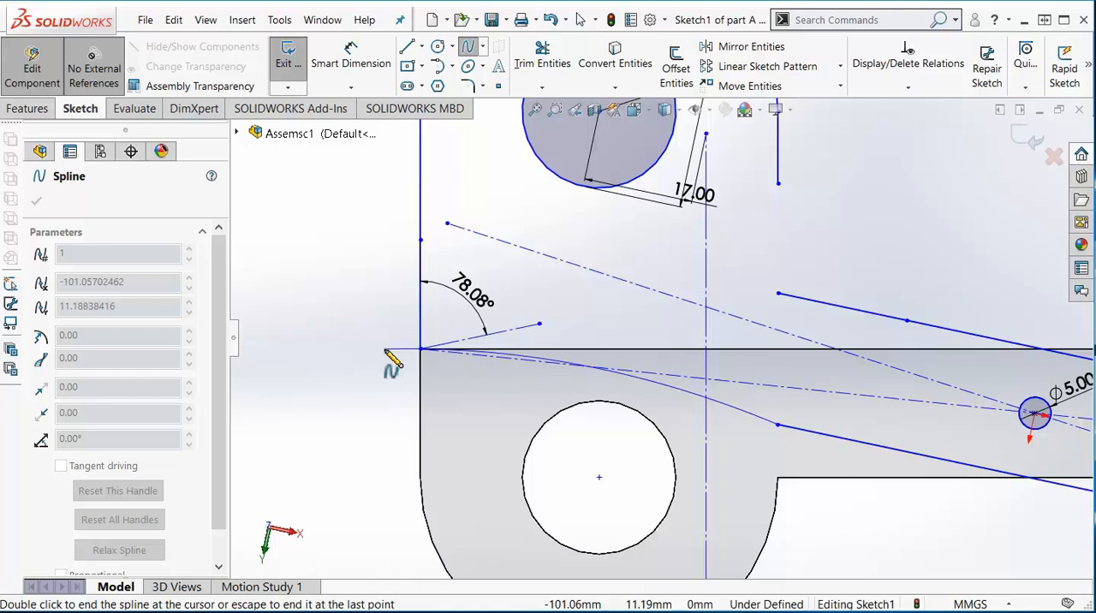
double_click(385, 349)
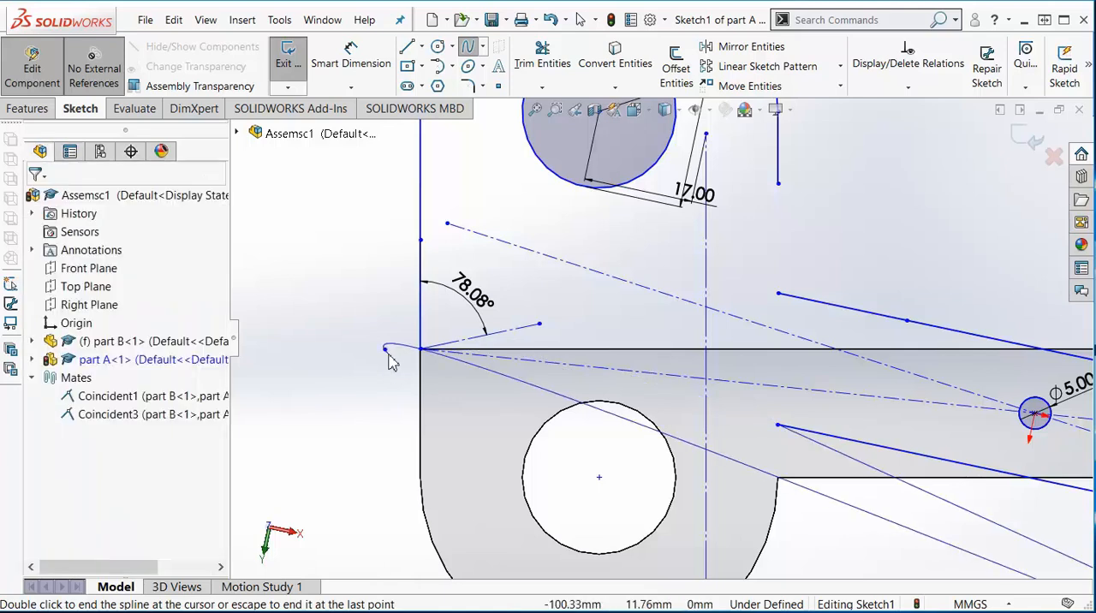
key(Escape)
click(548, 72)
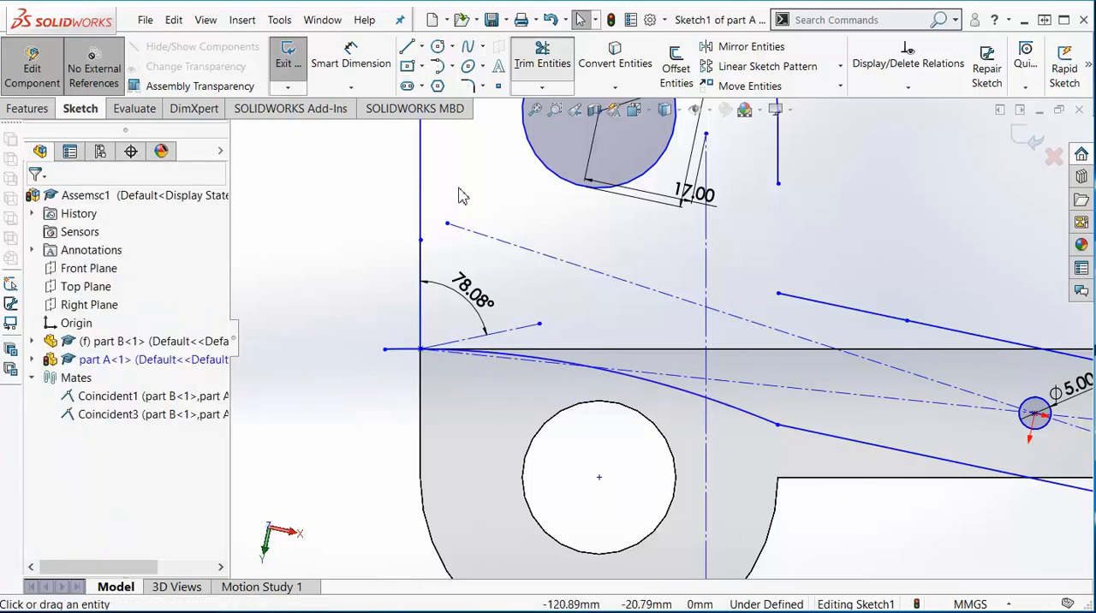
click(398, 353)
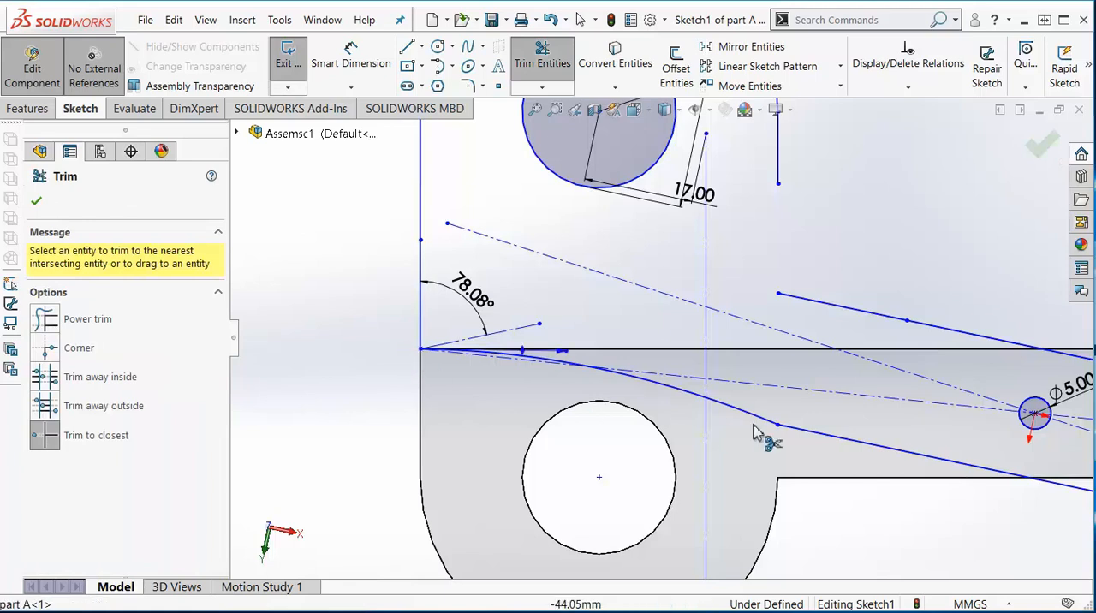
- Draw a line joining the handle's right side to the start of the arm's upper line
scroll(716, 434, up, 1)
scroll(822, 248, up, 2)
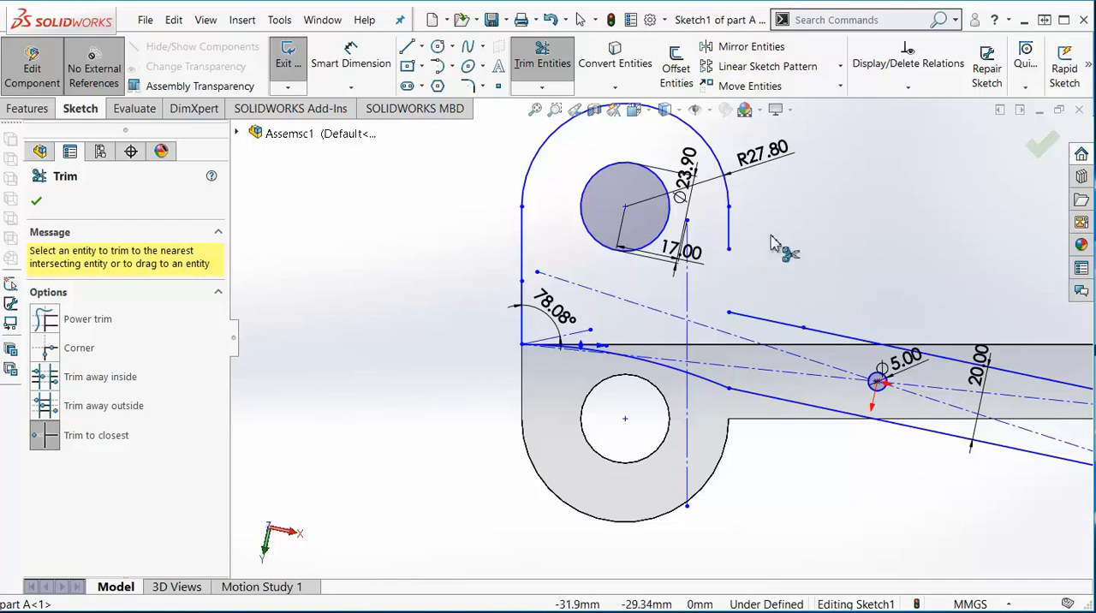
click(407, 46)
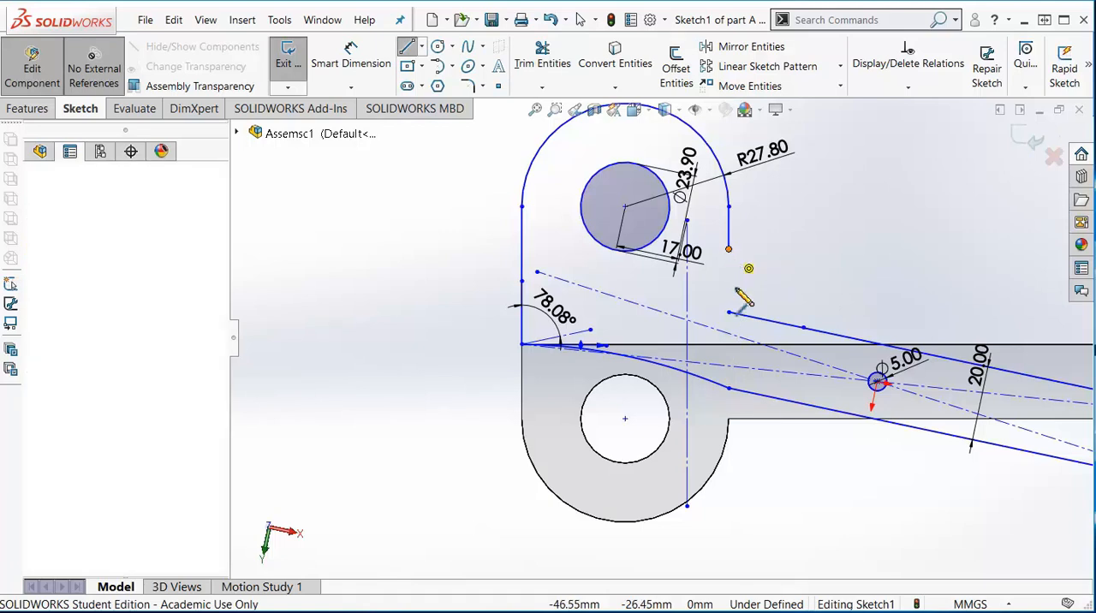
click(729, 249)
click(728, 312)
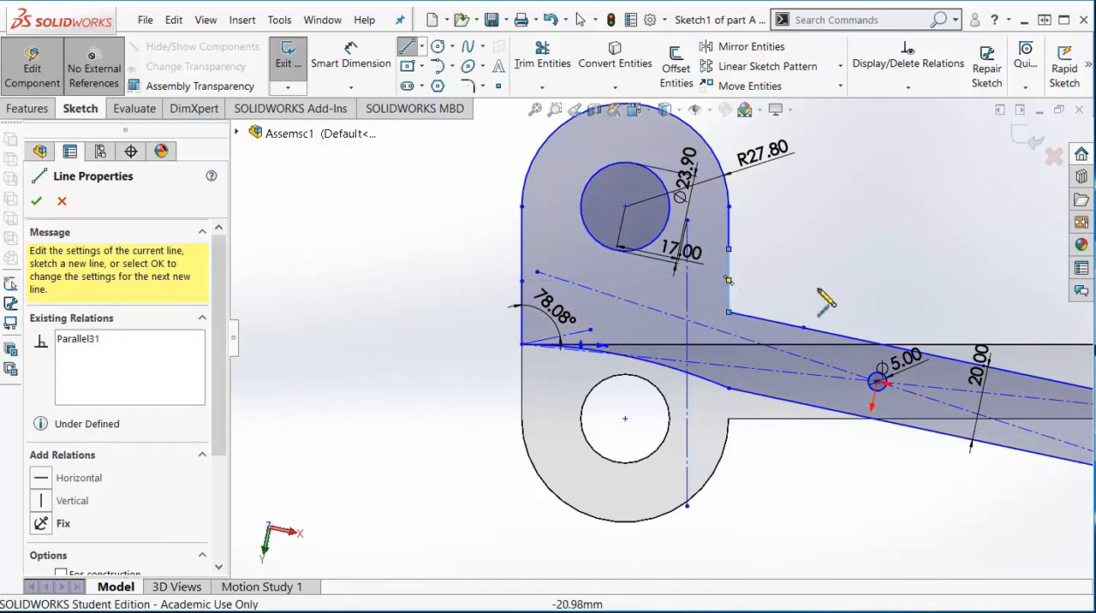
- Fillet the corner between the handle's right side and the arm's upper line with a 20 mm radius
click(468, 86)
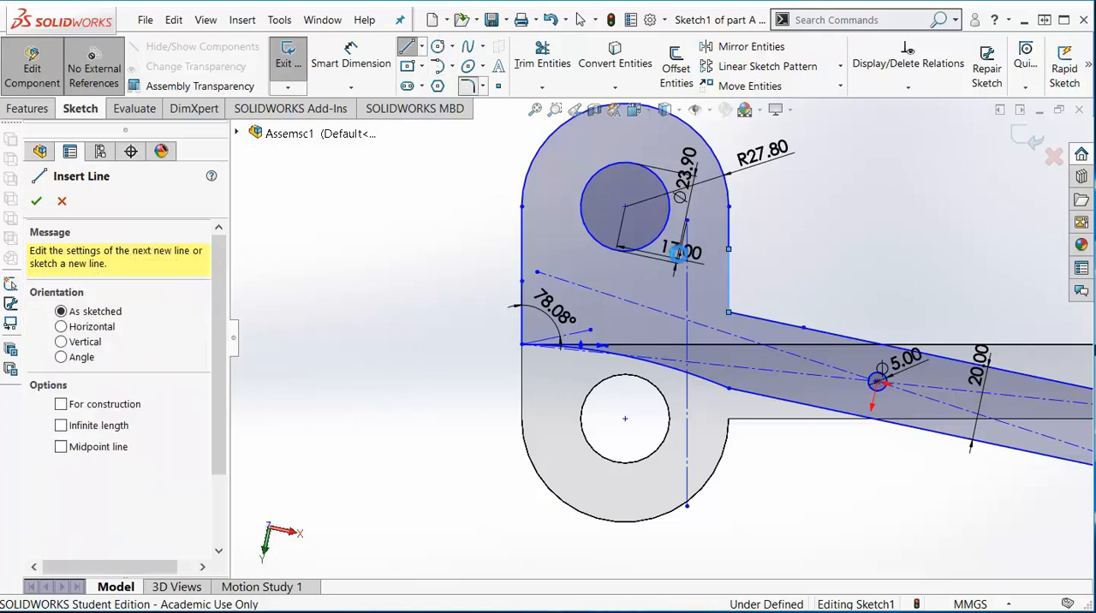
click(753, 323)
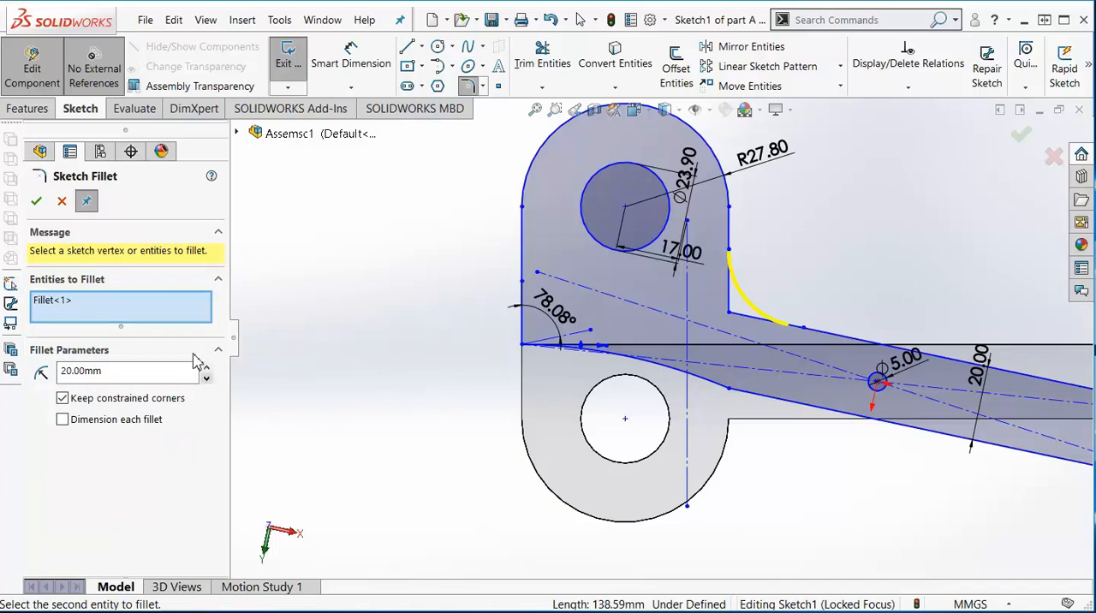
click(36, 202)
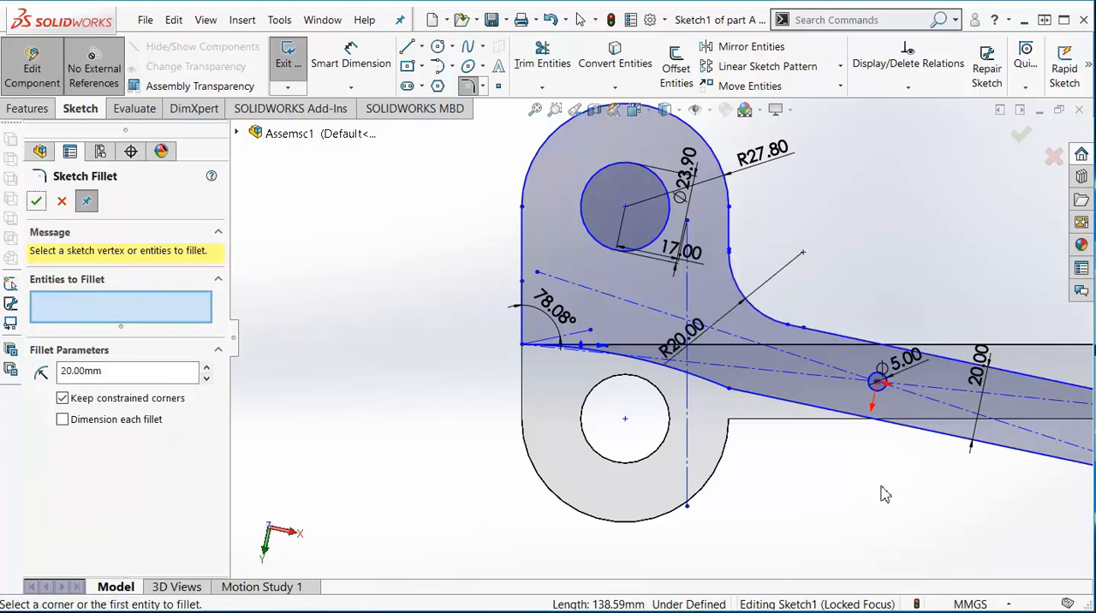
scroll(949, 534, up, 4)
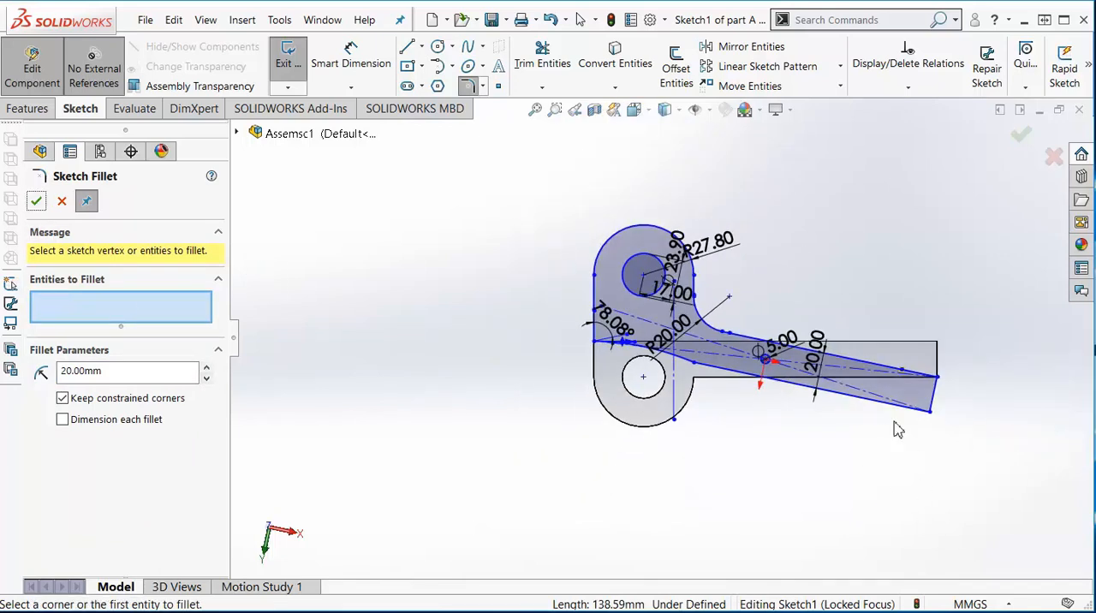
scroll(897, 430, down, 2)
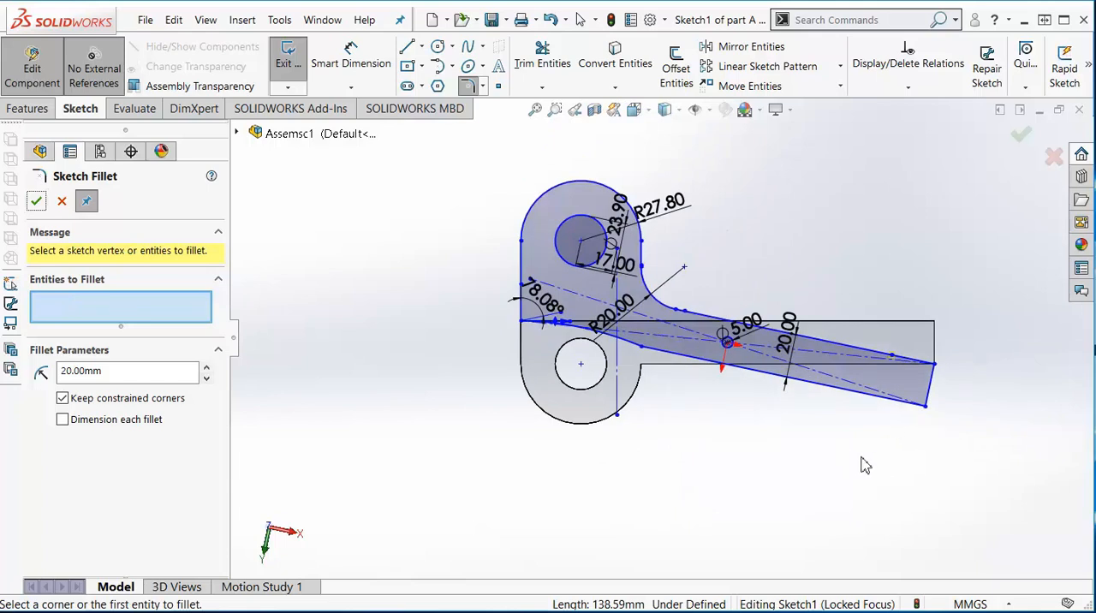
click(36, 202)
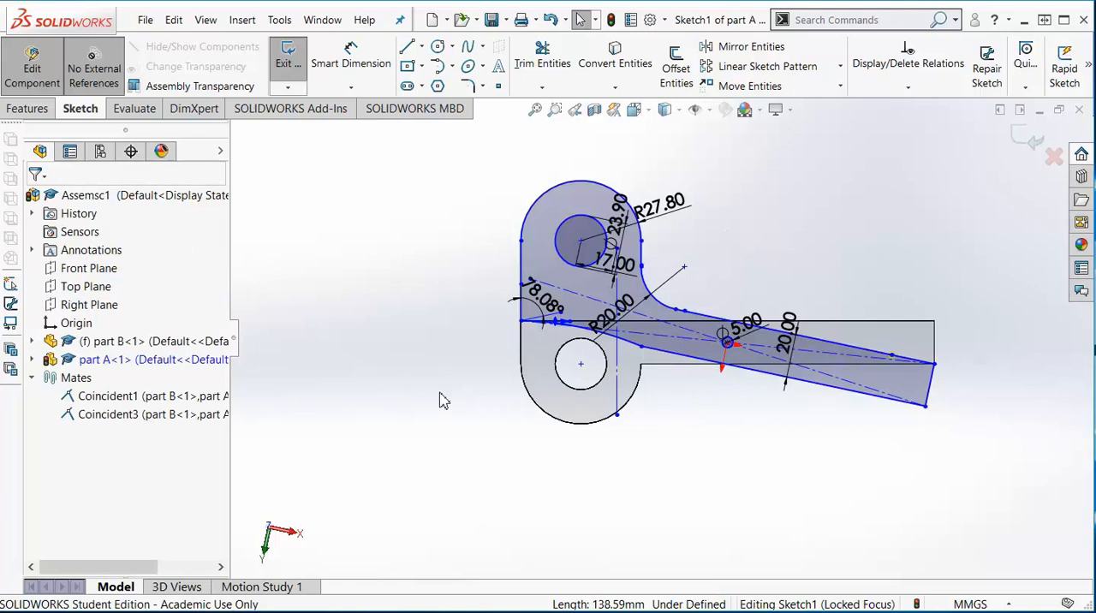
- Rebuild the model to leave part A's sketch, and close the resulting error report
click(610, 19)
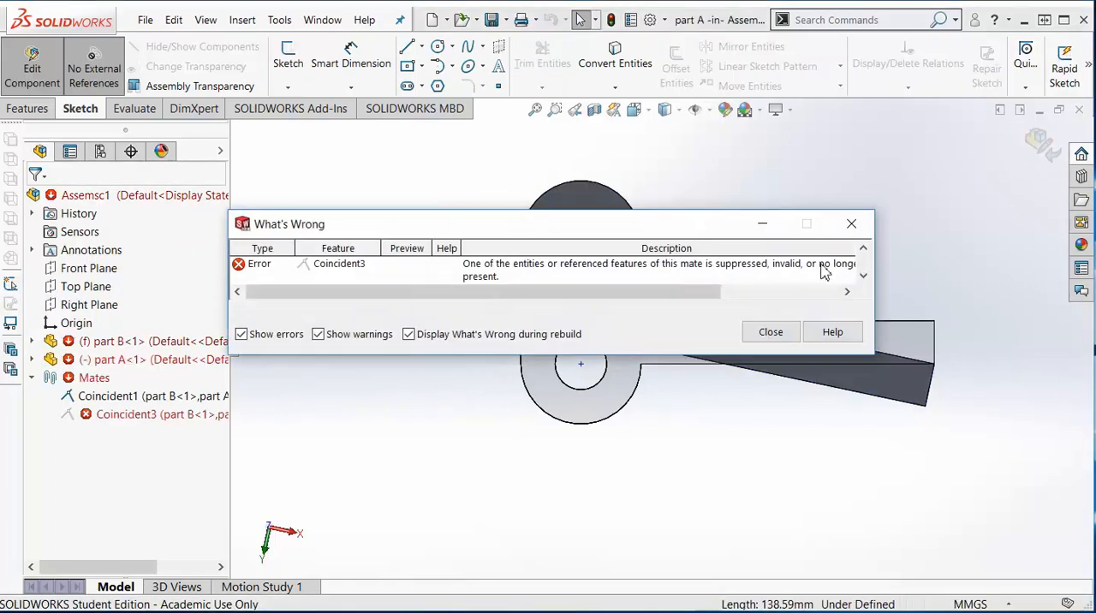
click(776, 334)
scroll(700, 446, up, 2)
scroll(704, 446, down, 2)
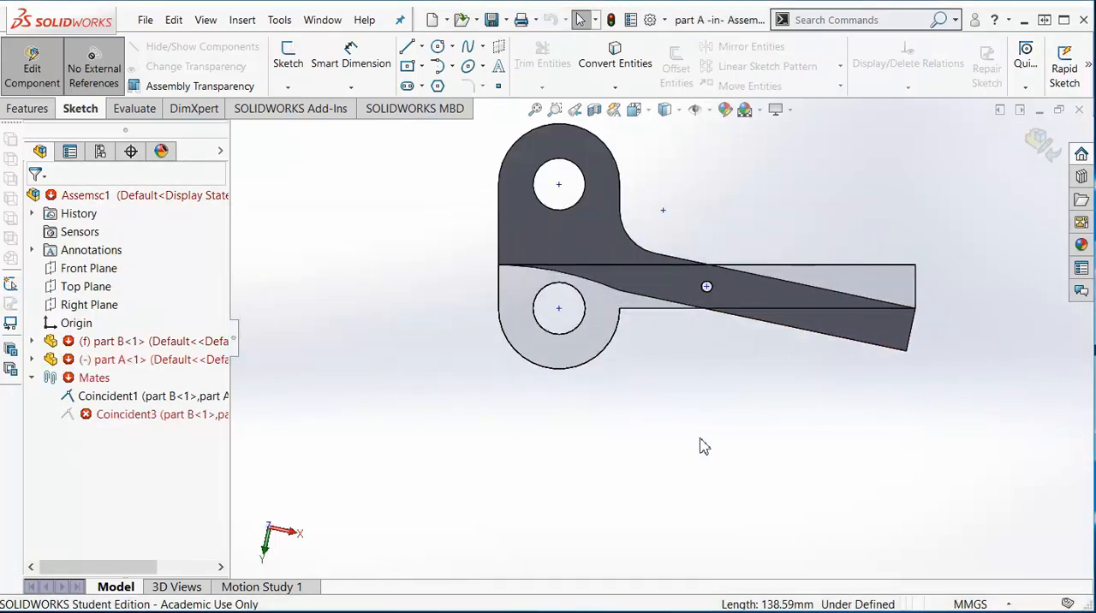
- Delete the broken Coincident3 mate and finish editing part A to return to the assembly
click(151, 414)
key(Delete)
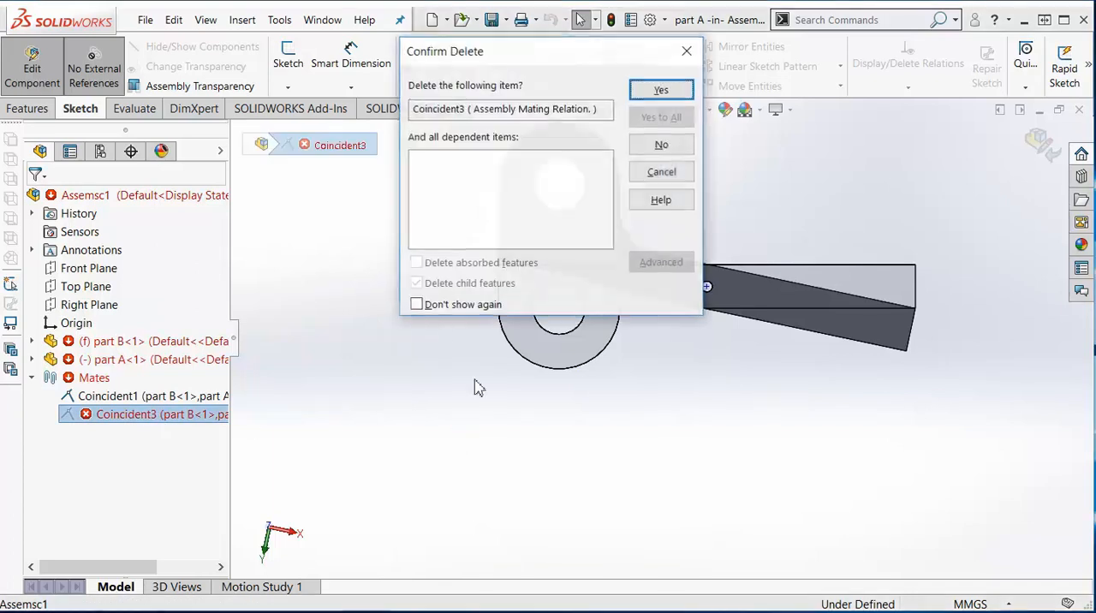
click(663, 90)
click(32, 65)
- Swing part A about the pivot hole and inspect both scissor parts from the back and edge-on
drag(633, 285, 636, 237)
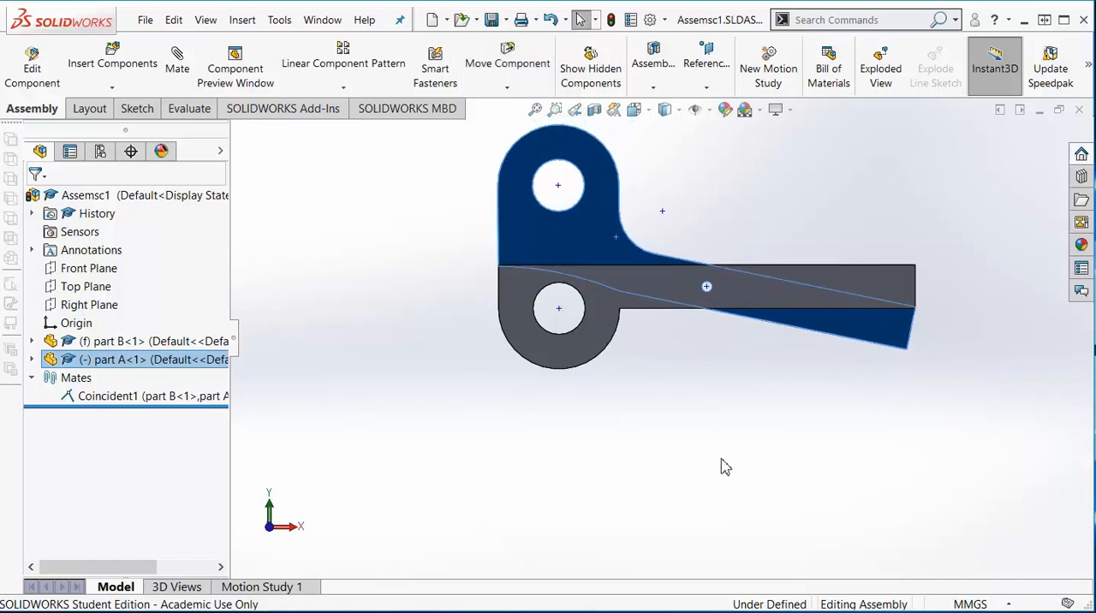
key(ctrl+2)
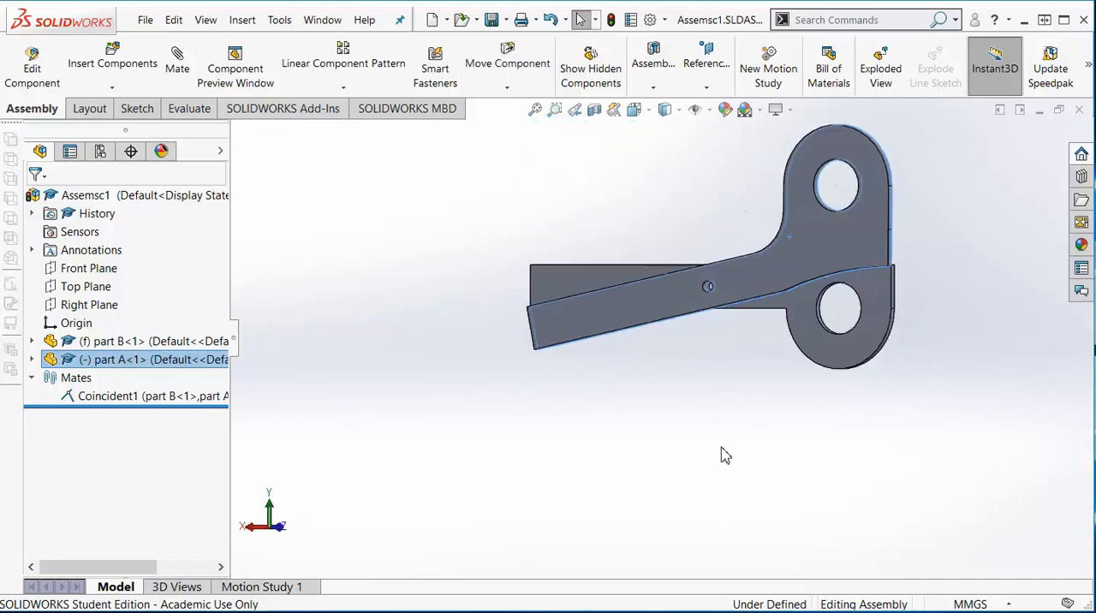
key(Down)
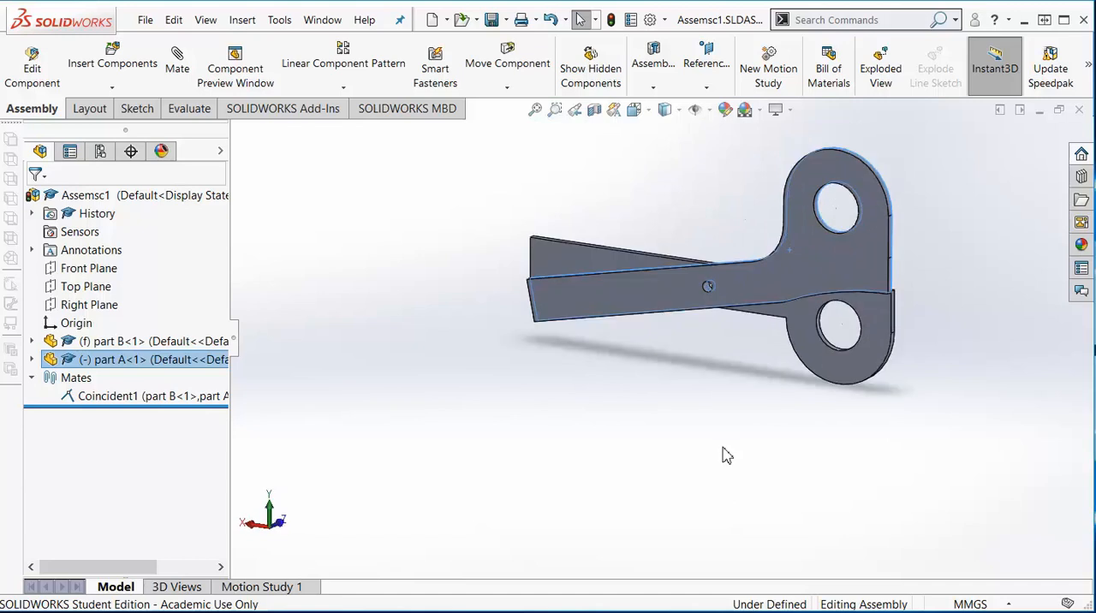
key(shift+Right)
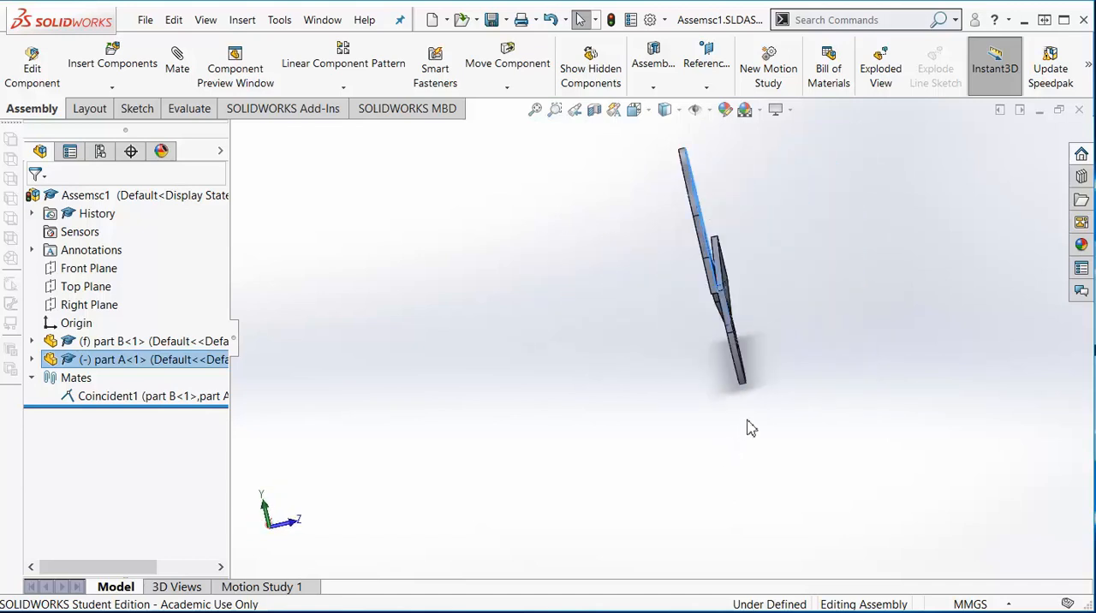
key(Left)
key(Left)
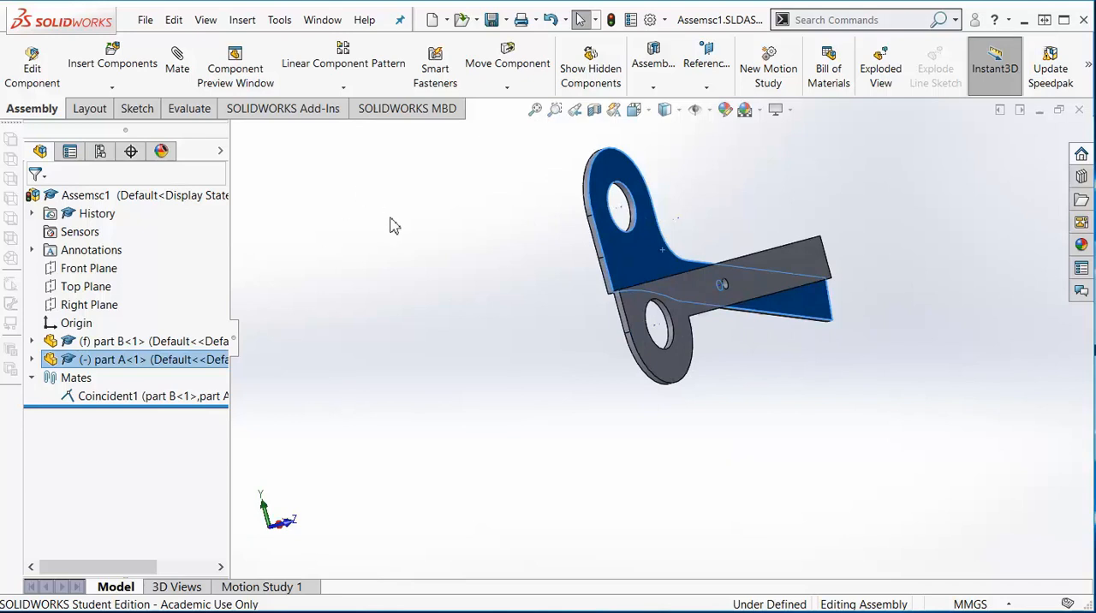
click(113, 63)
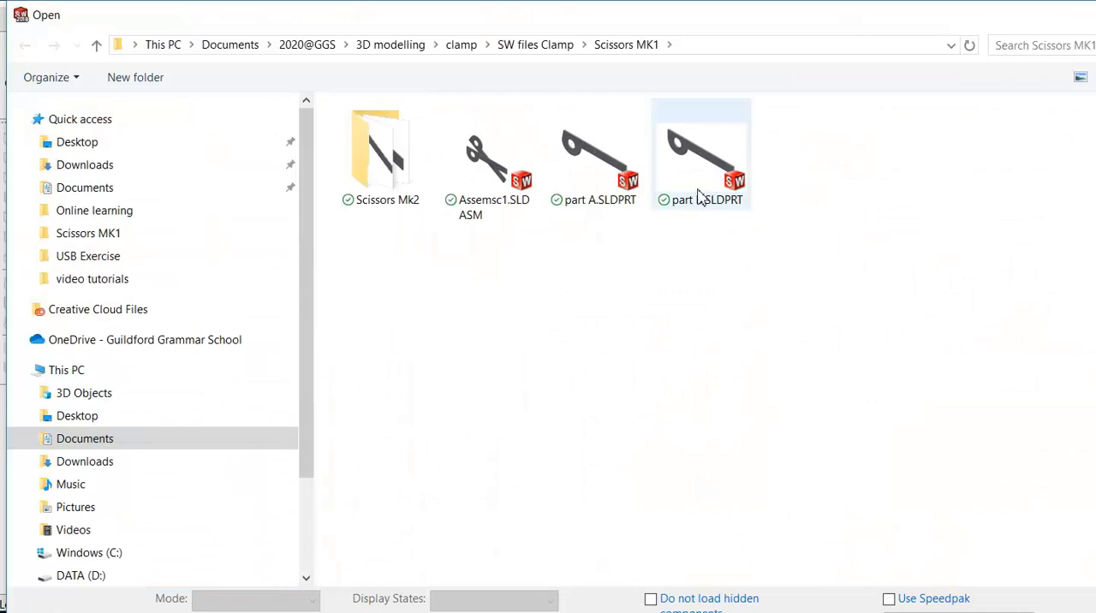
click(599, 204)
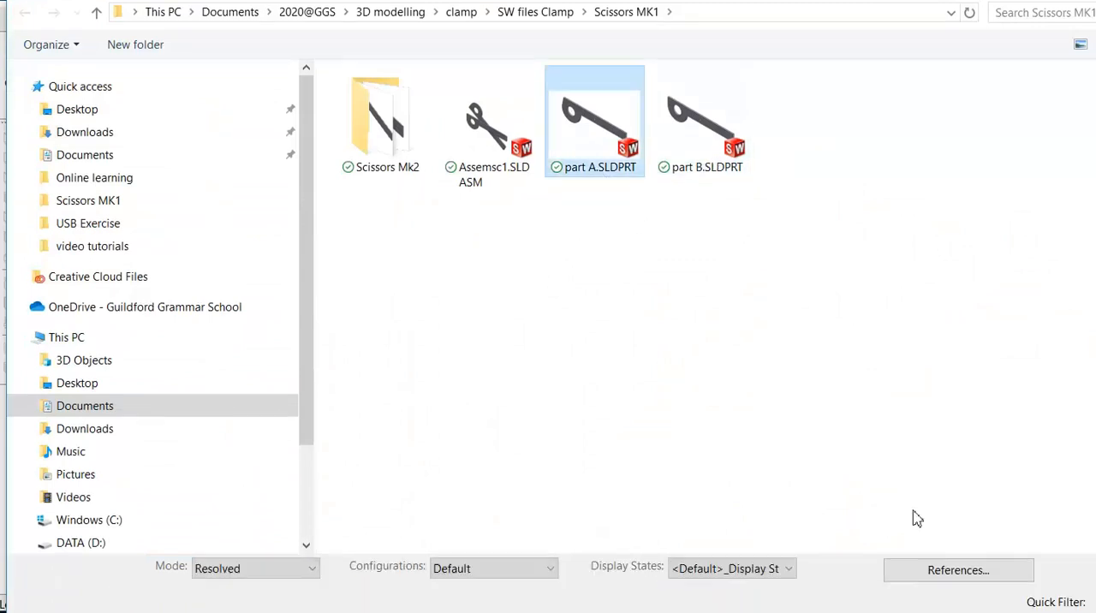
key(Return)
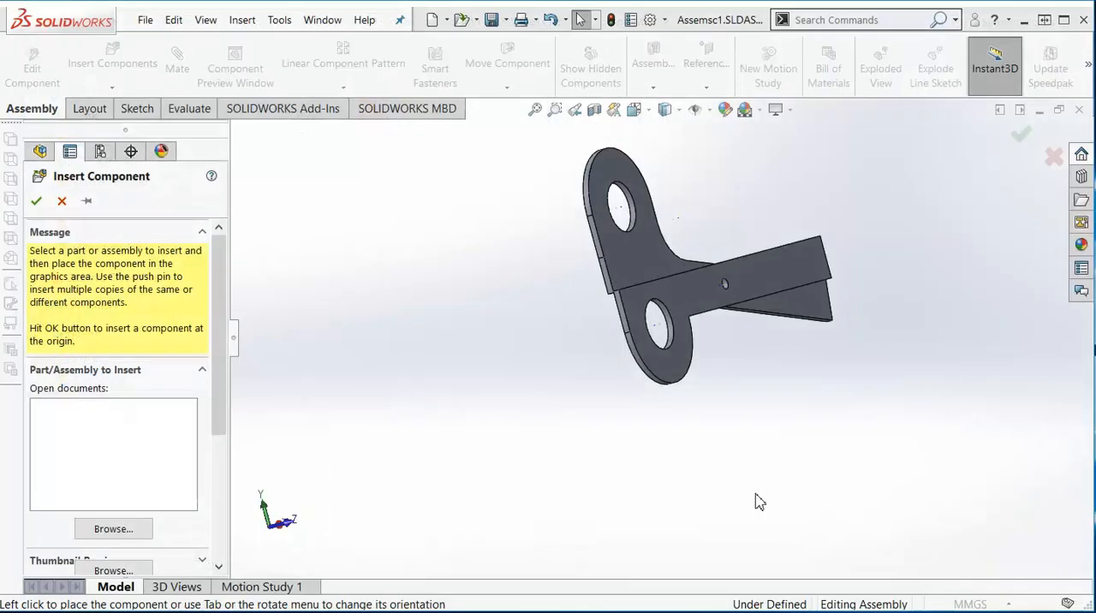
click(436, 365)
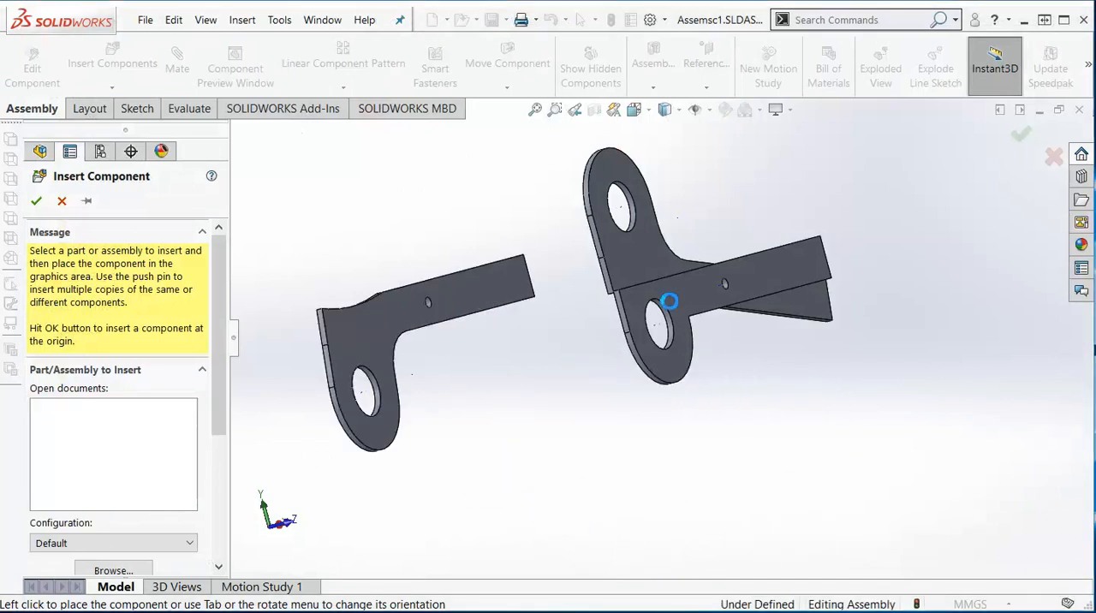
click(436, 335)
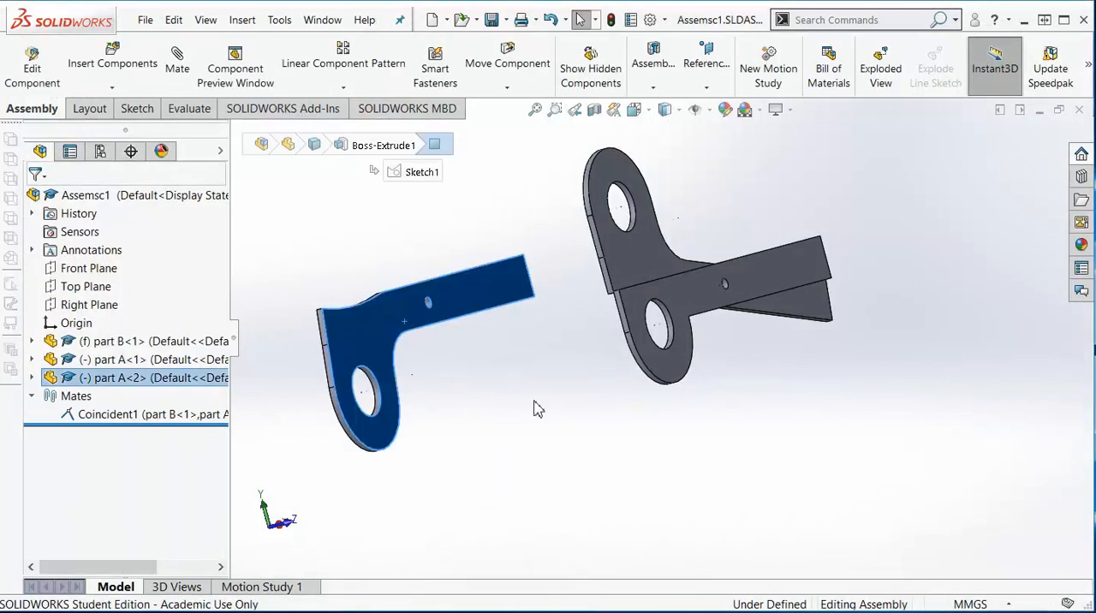
key(Delete)
click(660, 89)
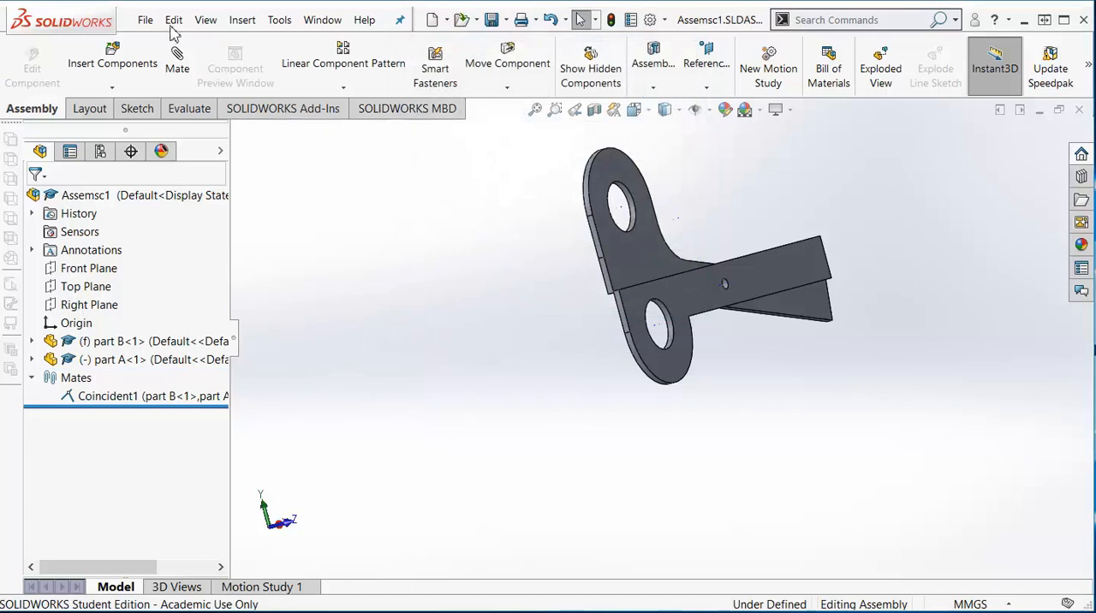
- Insert a second copy of part B into the assembly, placed beside the existing scissor parts
click(115, 65)
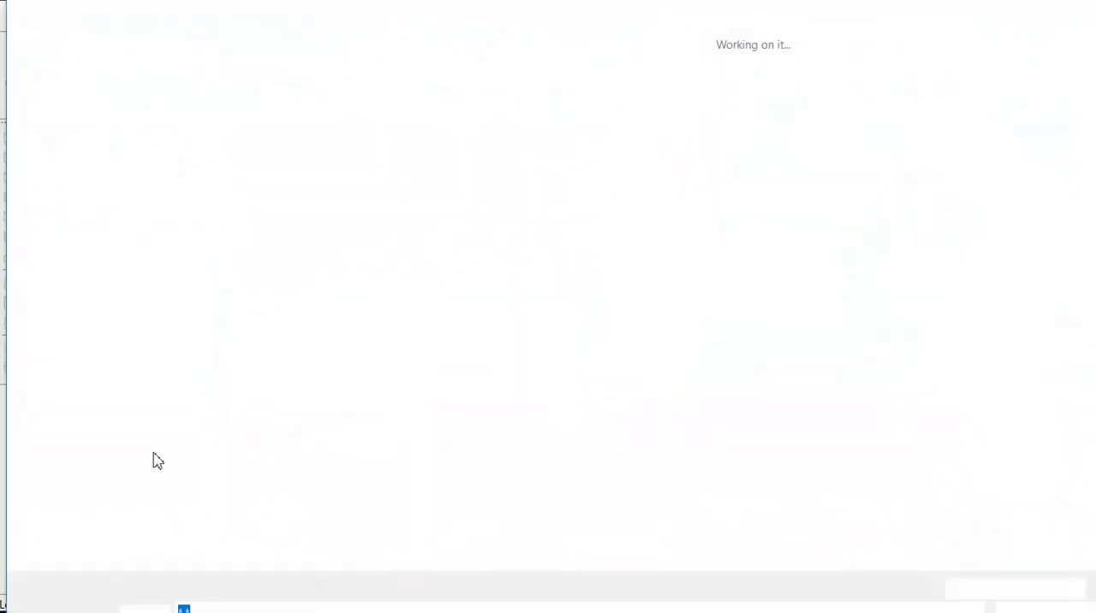
click(695, 200)
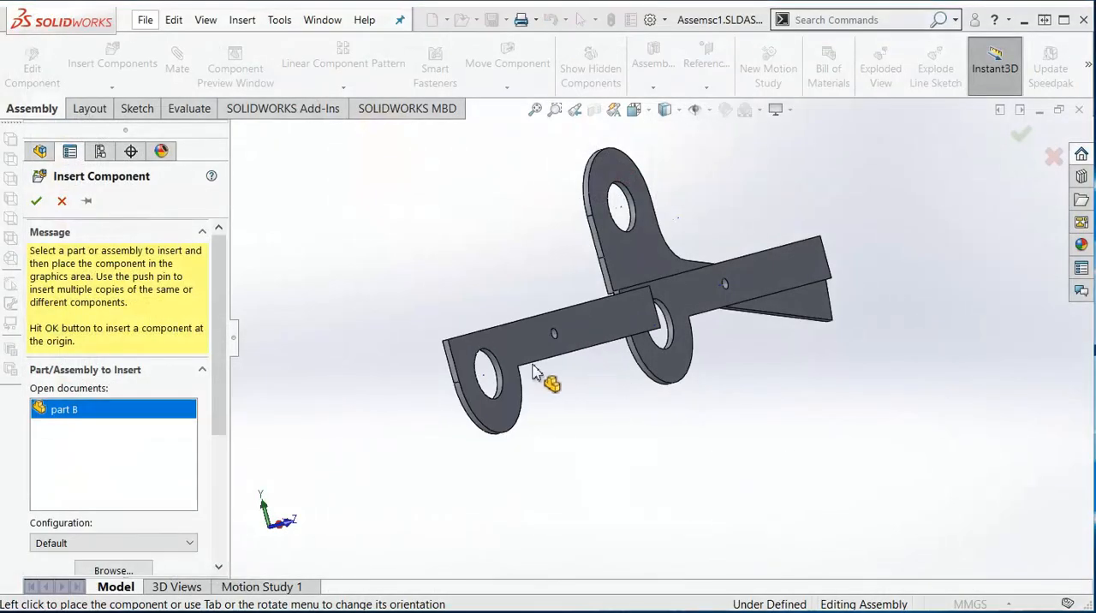
click(499, 384)
- Select the pivot hole's edge on the second part B
key(Right)
key(Right)
key(Right)
key(Right)
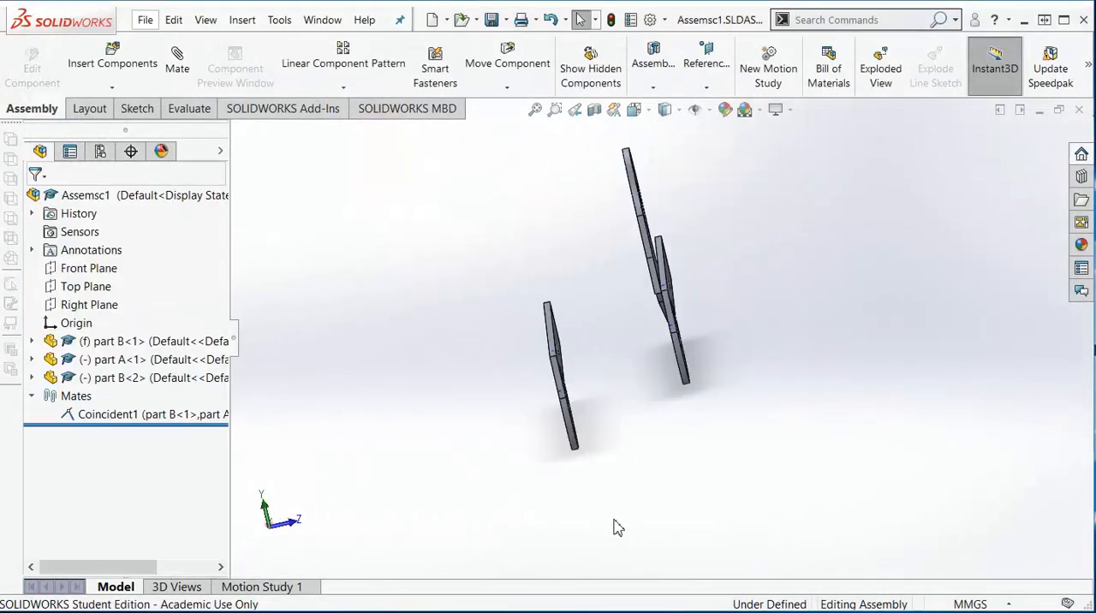
scroll(634, 362, down, 5)
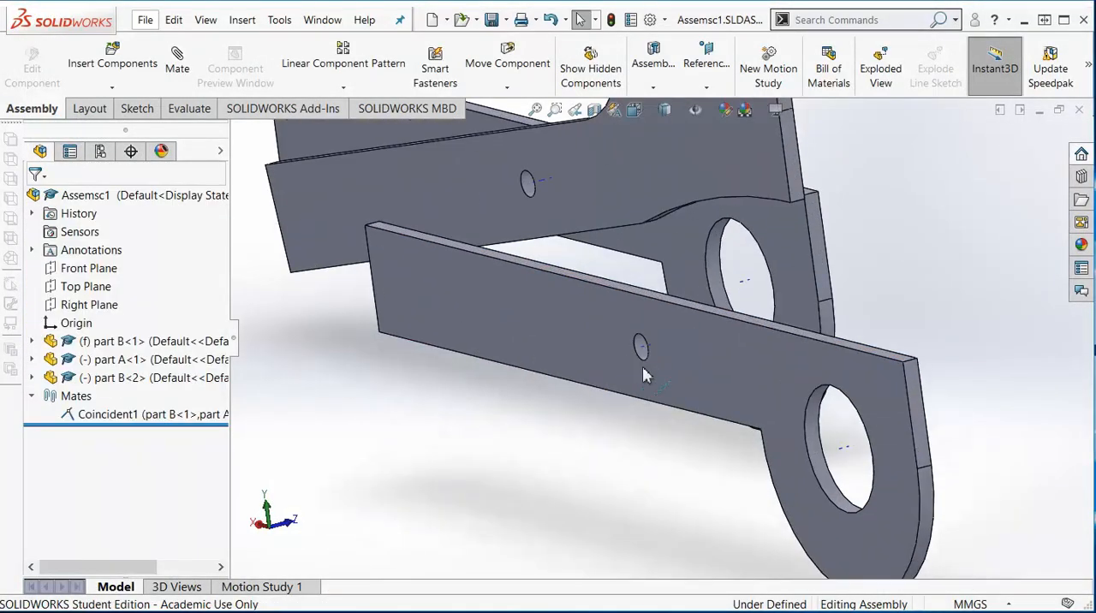
key(Left)
key(Left)
key(Left)
scroll(727, 411, down, 3)
click(625, 313)
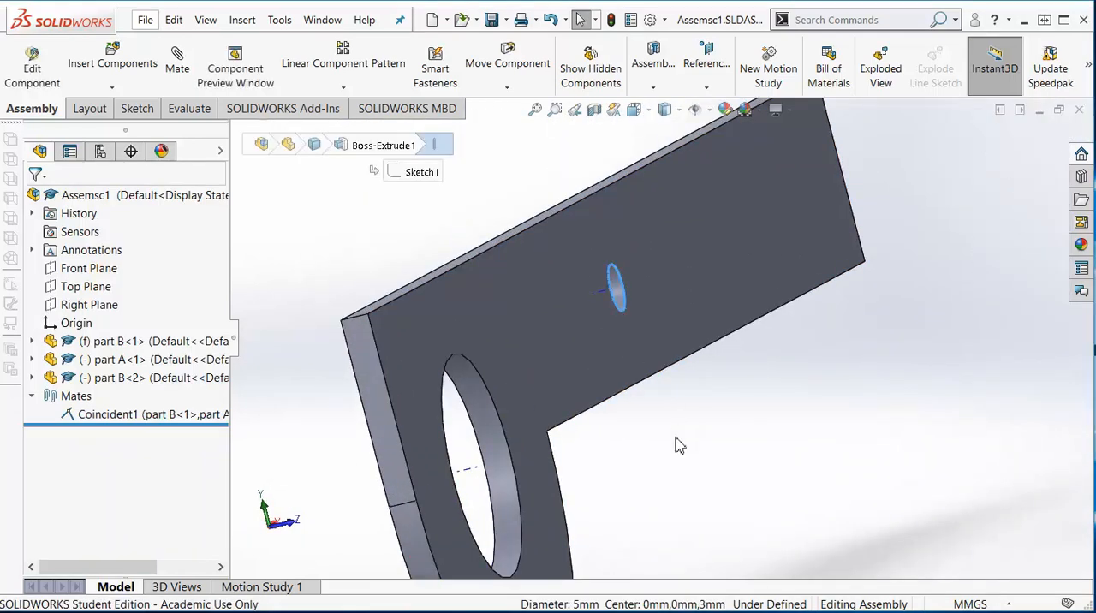
- Add a coincident mate between the pivot hole edges of part A and the second part B, sandwiching part A
key(Right)
key(Right)
key(Right)
scroll(633, 377, up, 5)
key(Right)
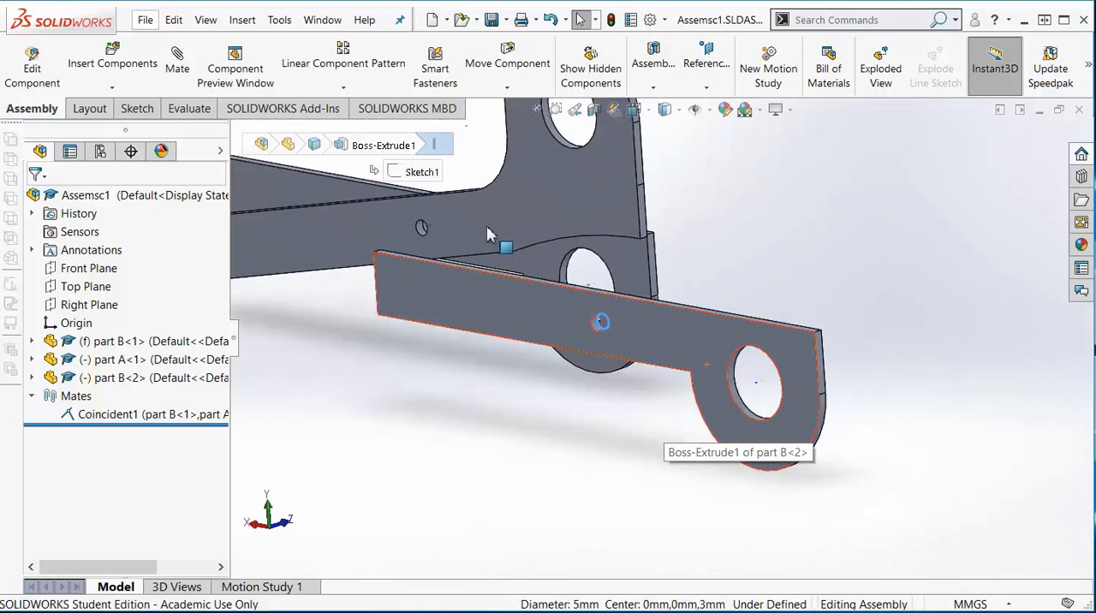
scroll(411, 244, down, 4)
scroll(370, 282, down, 3)
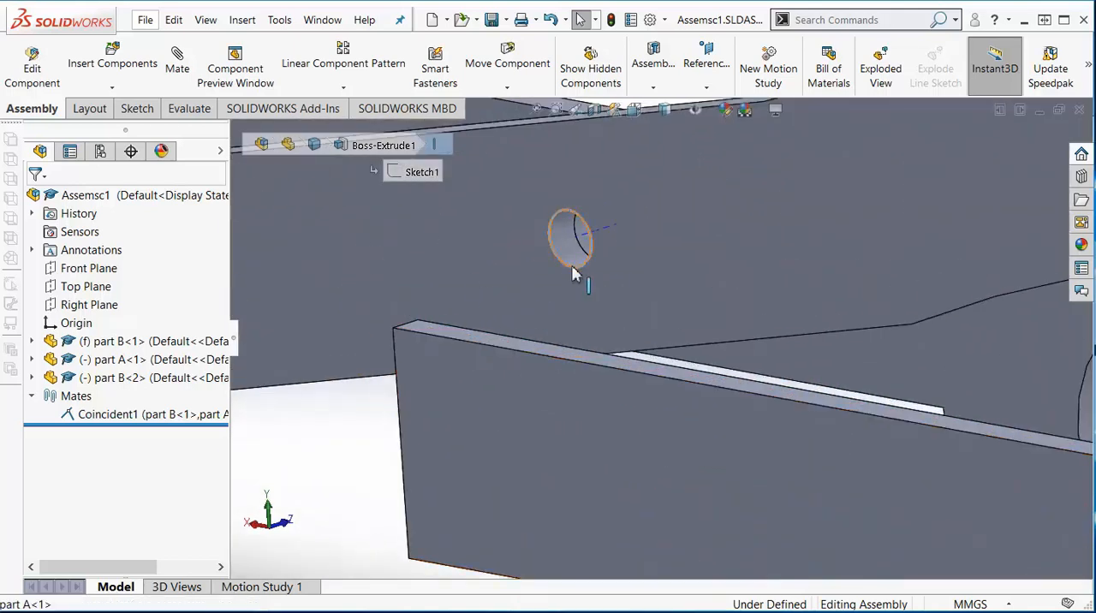
click(573, 273)
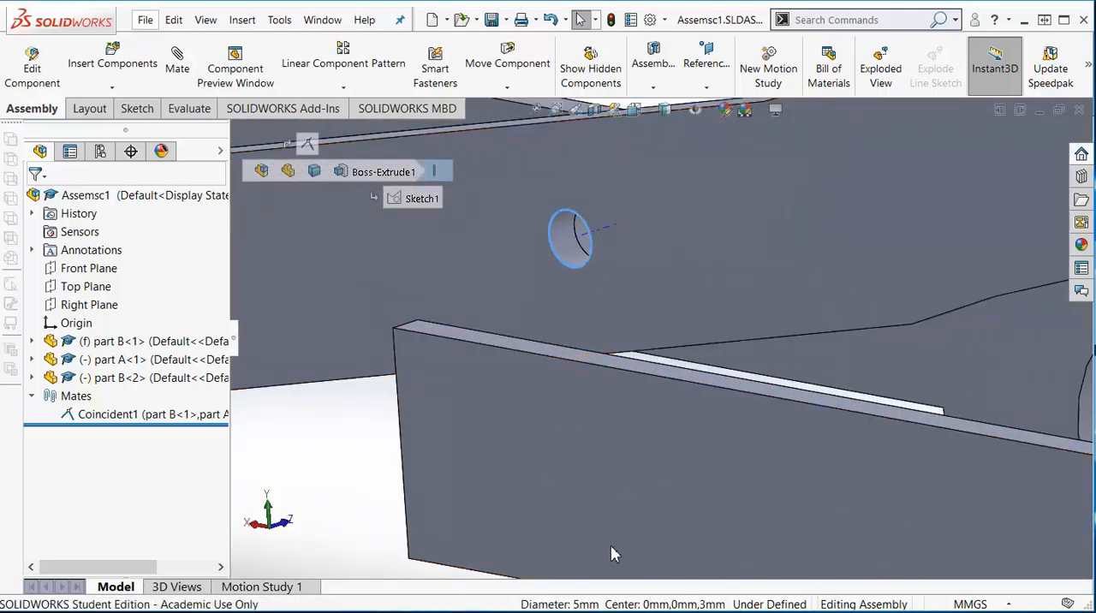
key(m)
key(Left)
scroll(610, 538, up, 7)
key(Left)
key(Left)
key(Left)
key(Left)
scroll(402, 428, down, 3)
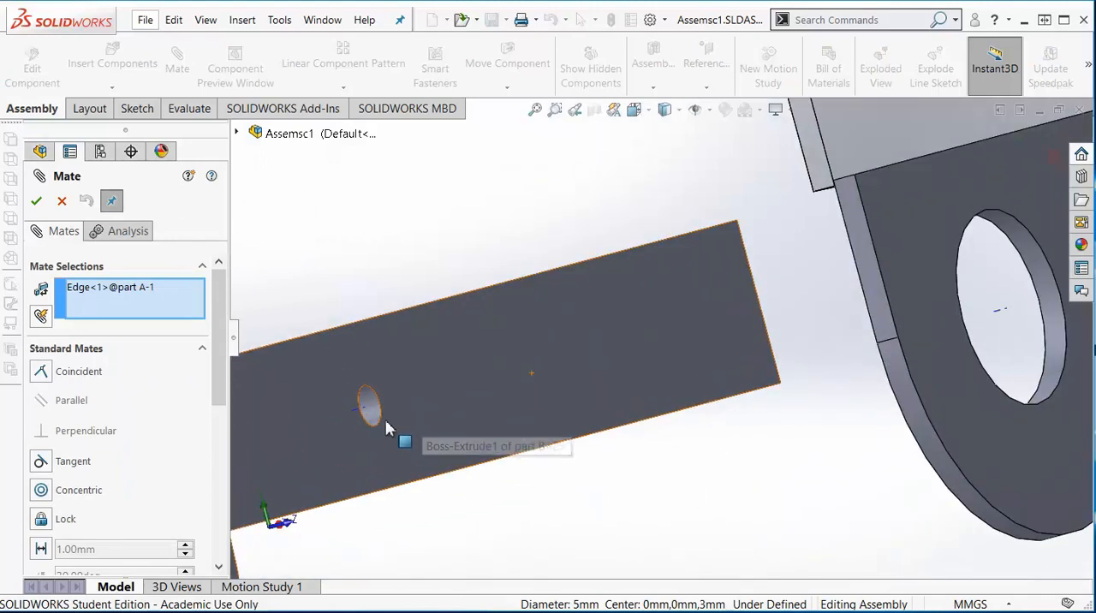
click(379, 438)
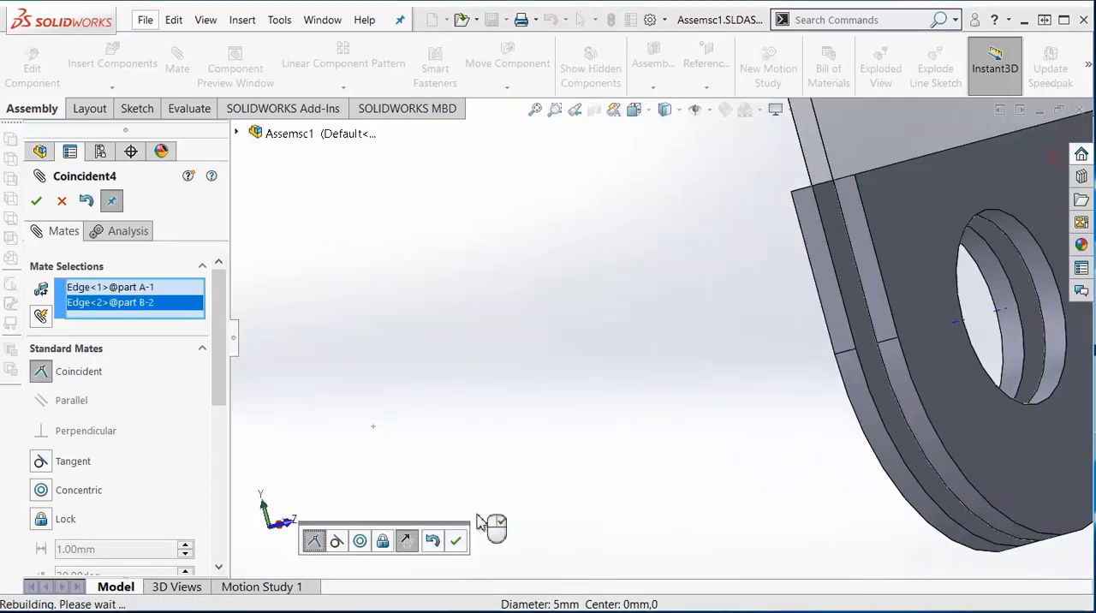
click(36, 202)
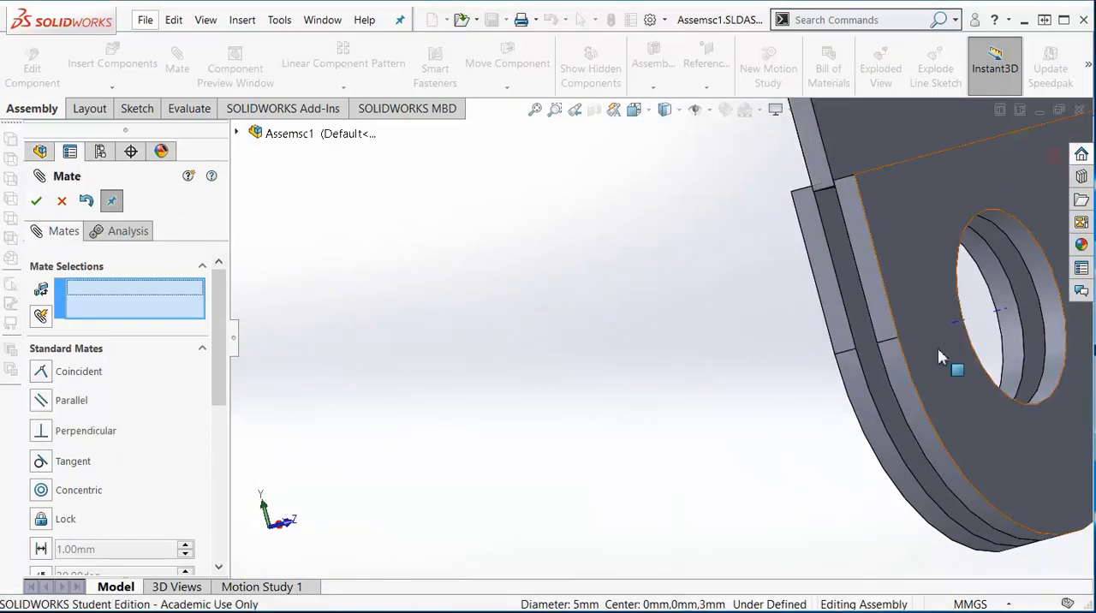
- Swing part A about the pivot between the two part B plates to check the scissor motion
scroll(697, 454, up, 1)
scroll(699, 462, up, 2)
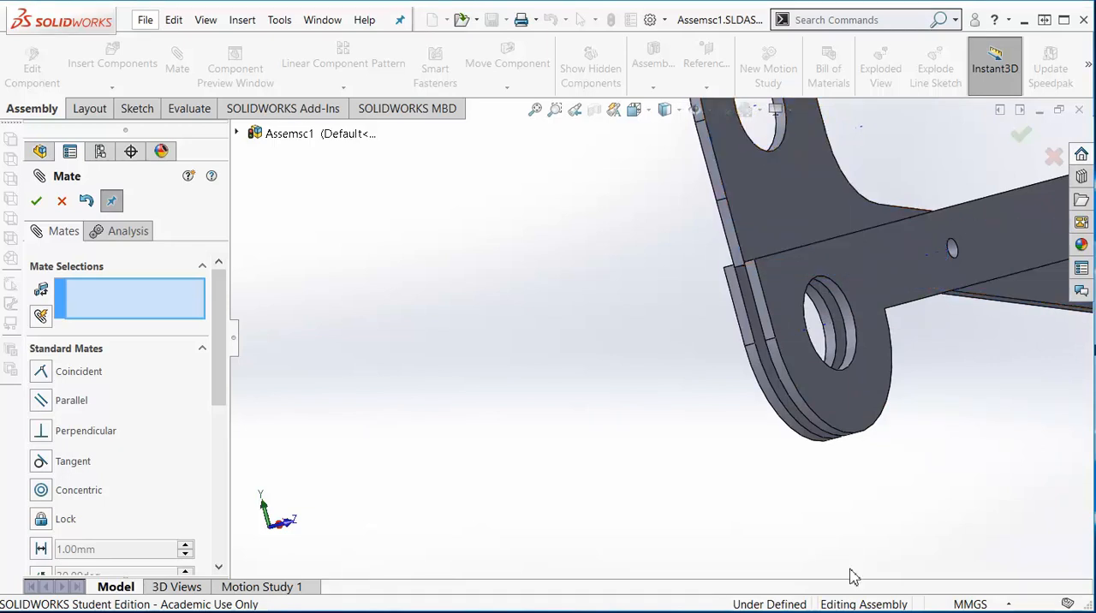
middle_drag(688, 556, 687, 553)
scroll(754, 501, up, 5)
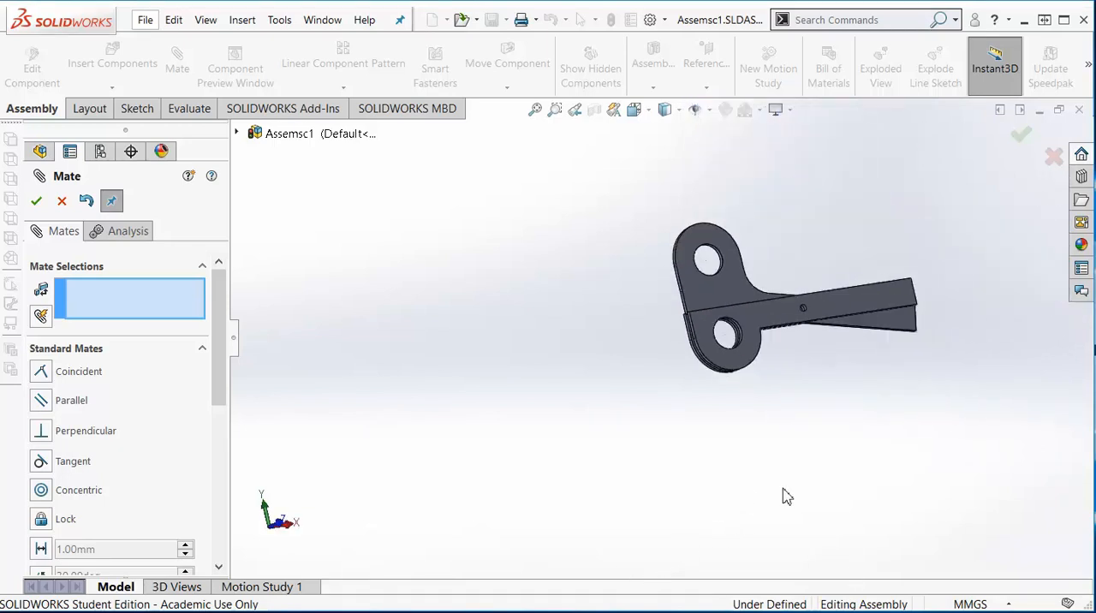
scroll(800, 394, up, 1)
scroll(796, 375, down, 2)
drag(626, 209, 683, 243)
scroll(688, 321, down, 3)
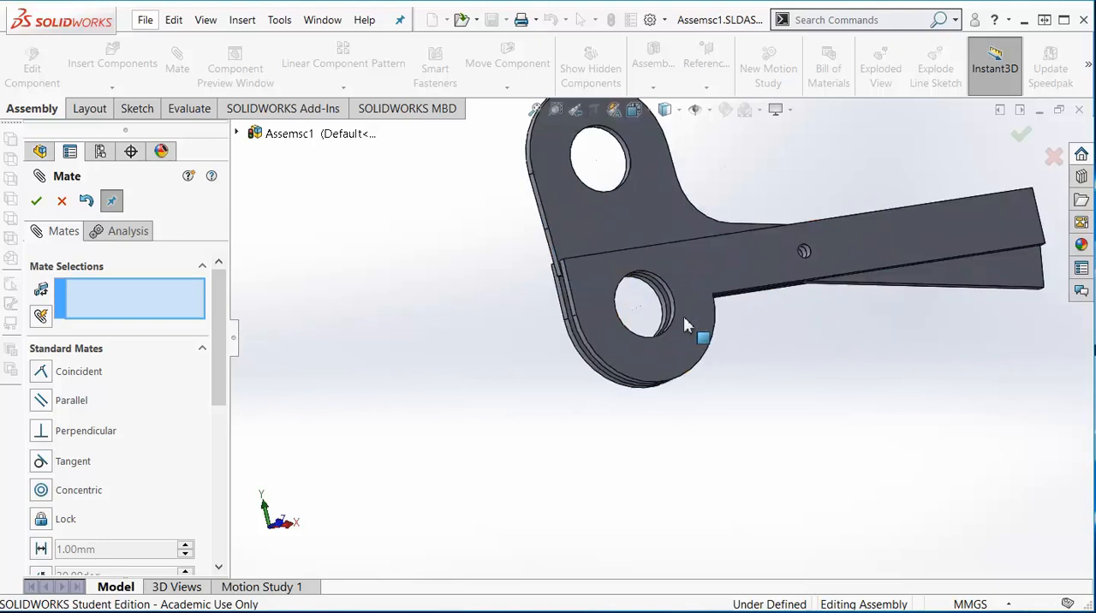
drag(563, 210, 555, 239)
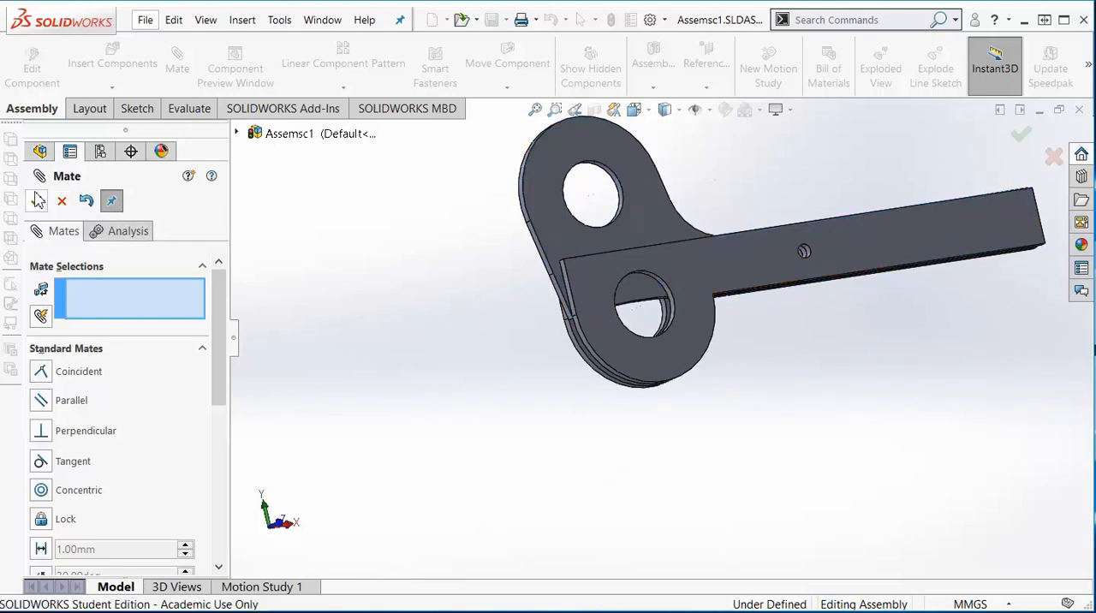
- Close the Mate command and swing part A about the pivot until its blade lies close to the part B blades
key(Escape)
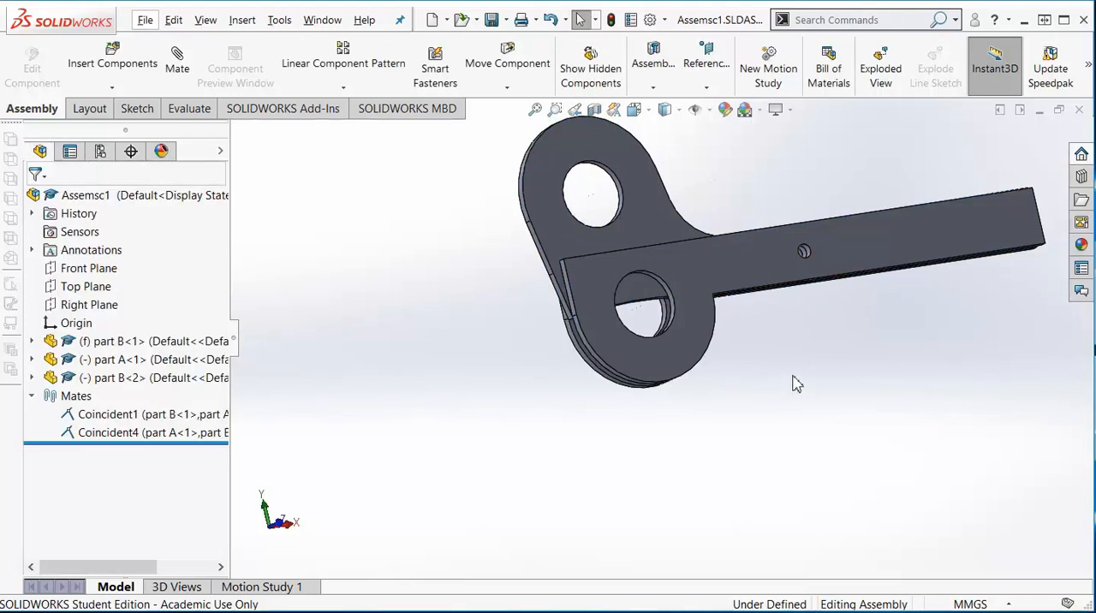
click(653, 233)
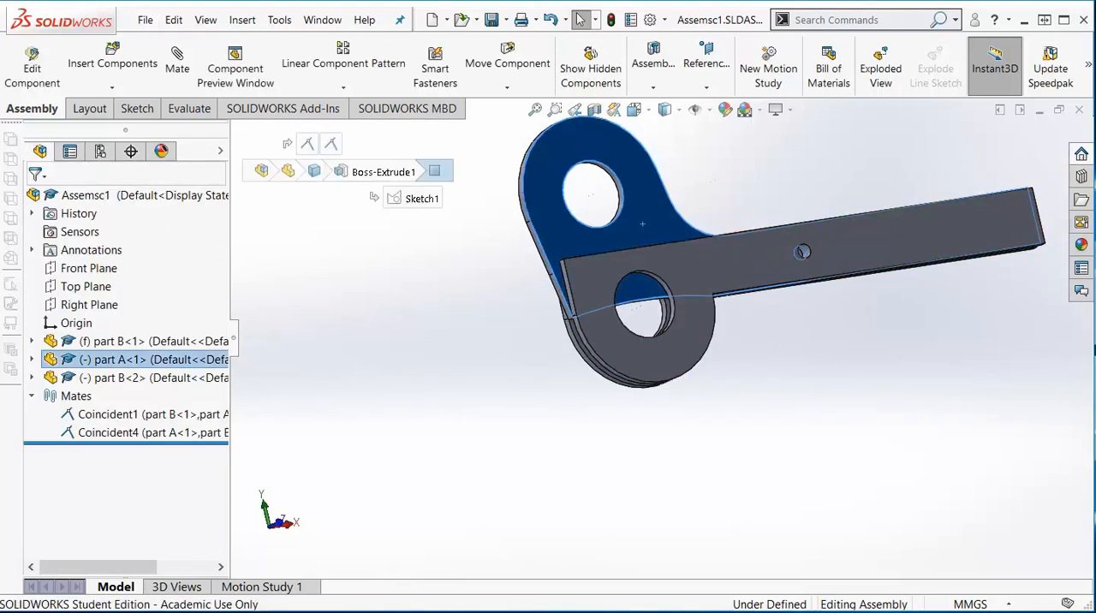
key(space)
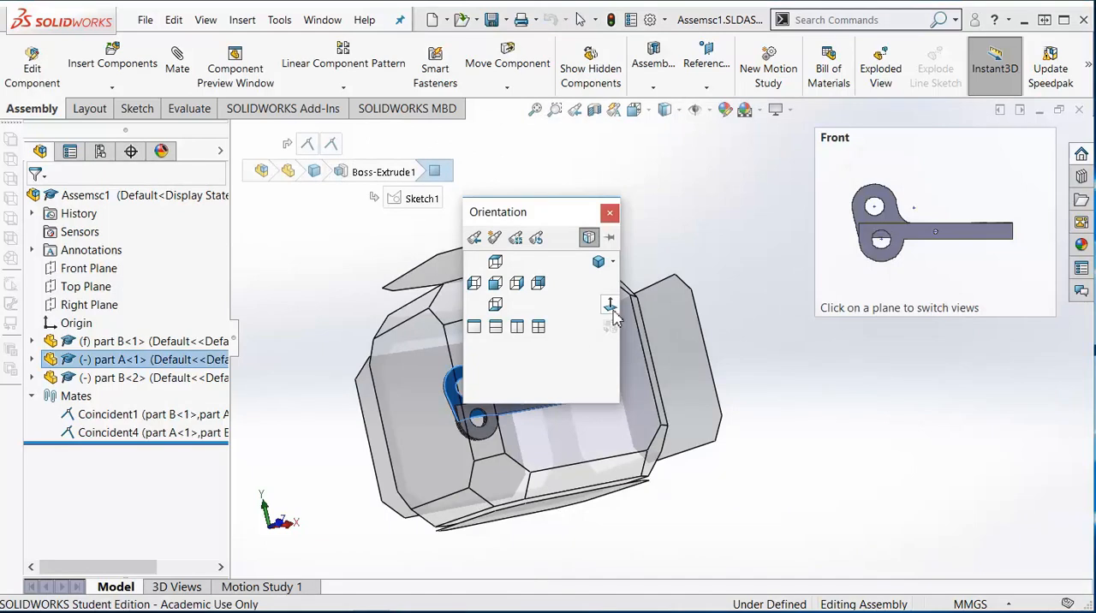
click(610, 307)
drag(532, 303, 594, 301)
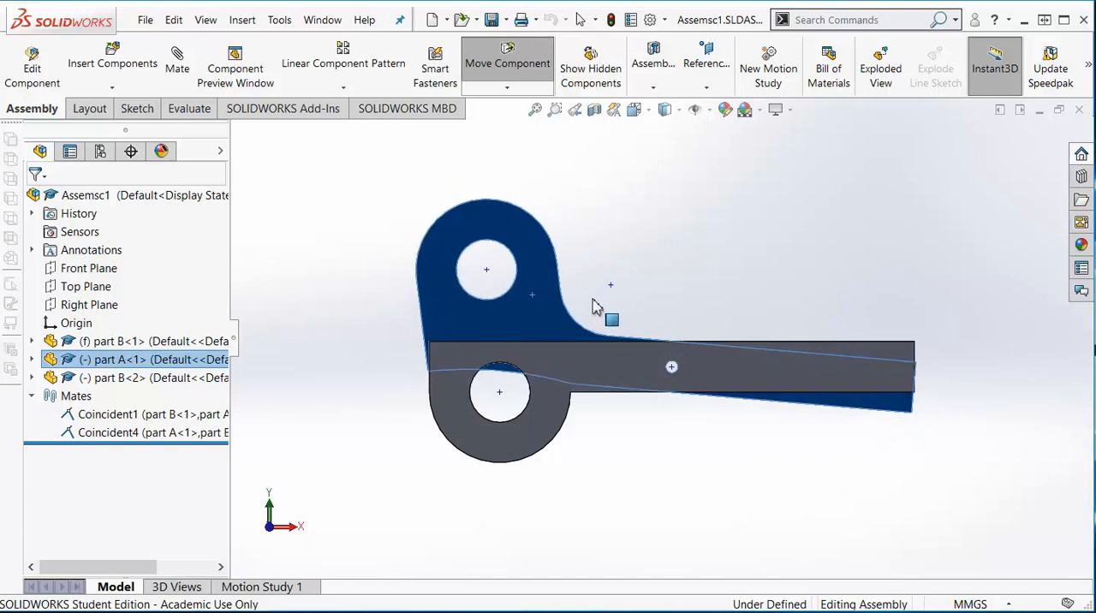
click(581, 19)
- Add a coincident mate between the upper short edges at the blade ends of part A and the first part B
middle_drag(934, 408, 865, 408)
scroll(846, 372, down, 6)
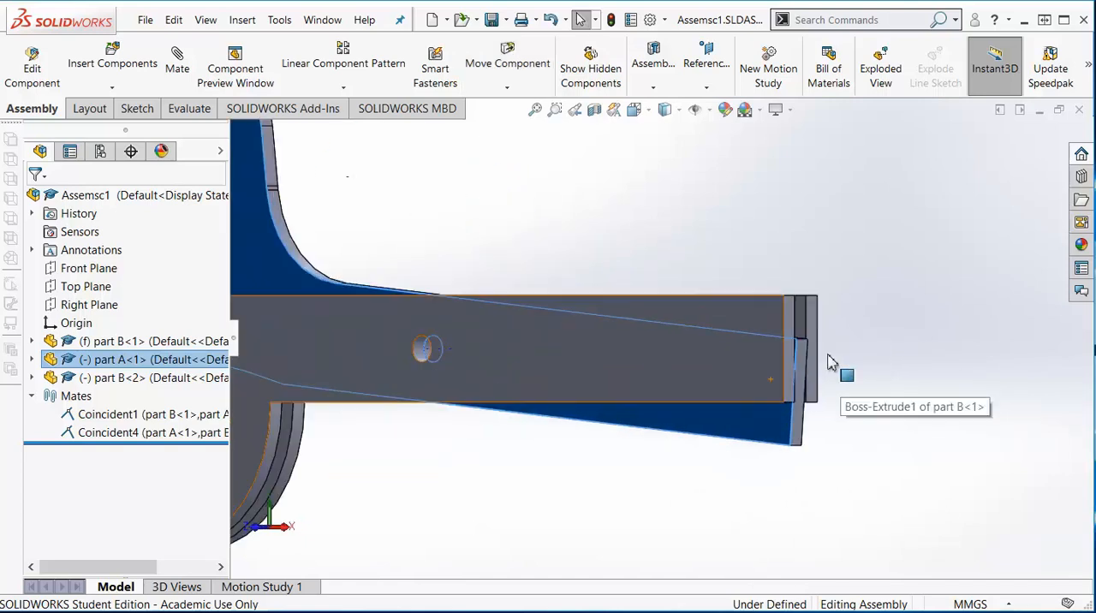
click(756, 328)
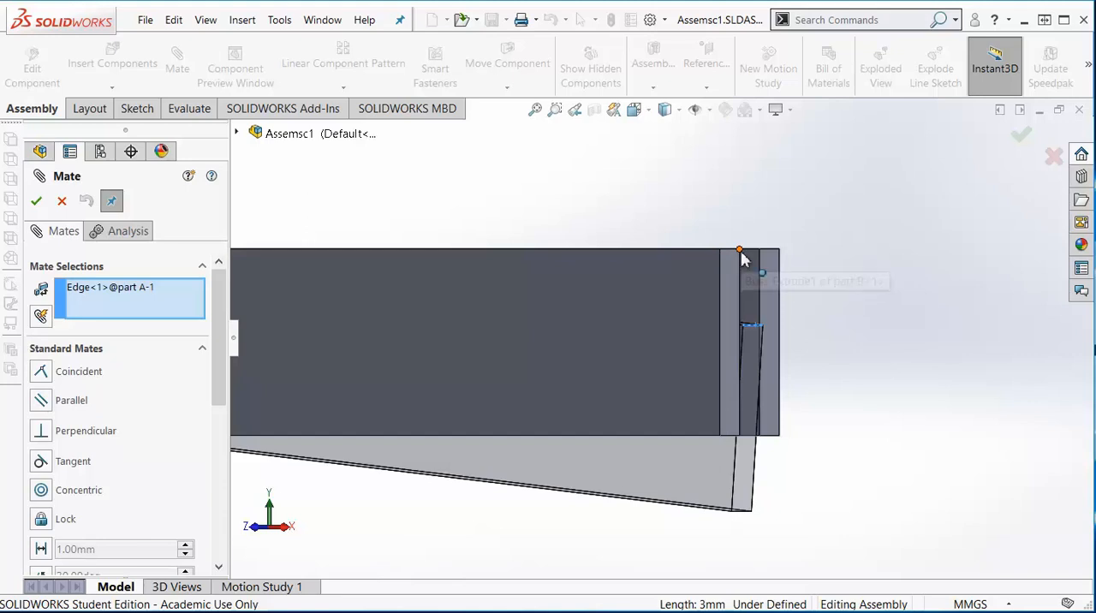
click(743, 272)
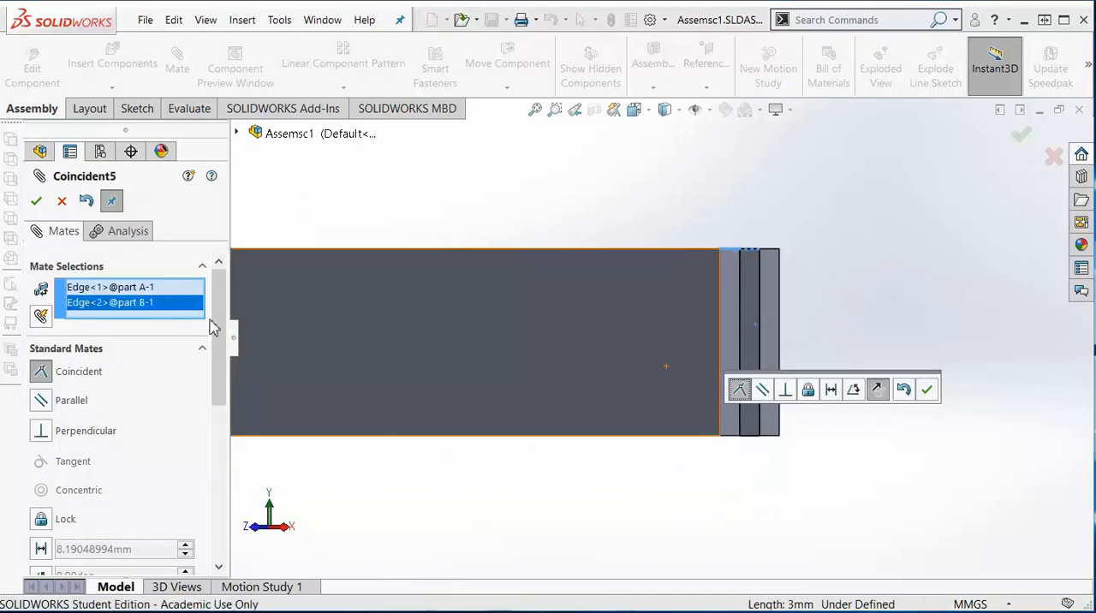
click(36, 200)
- Leave the Mate command and open part A's extrusion sketch for editing within the assembly
key(ctrl+1)
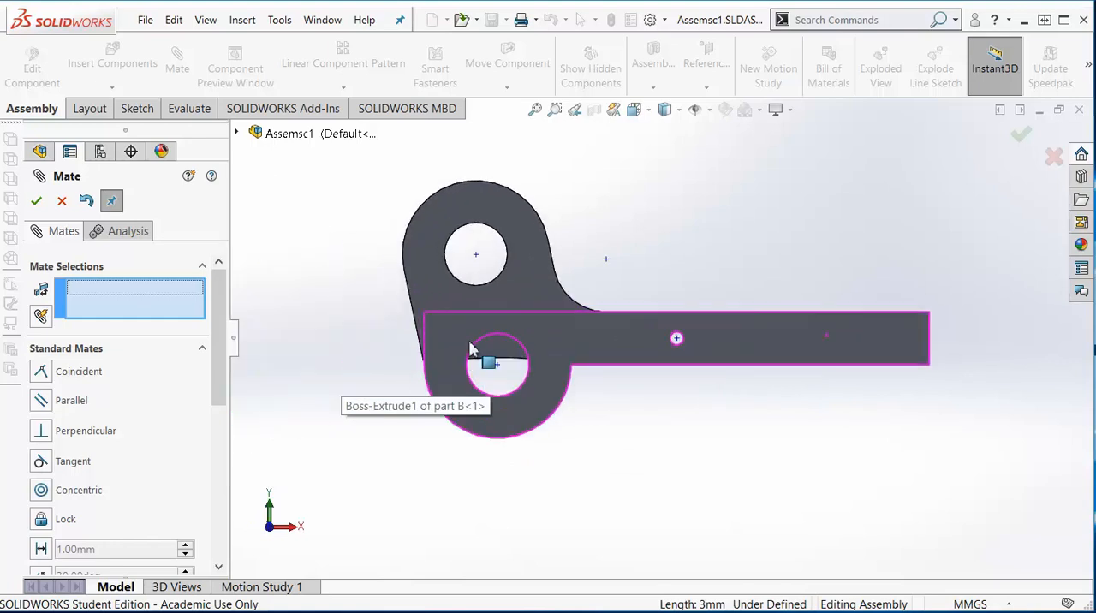
scroll(442, 347, down, 3)
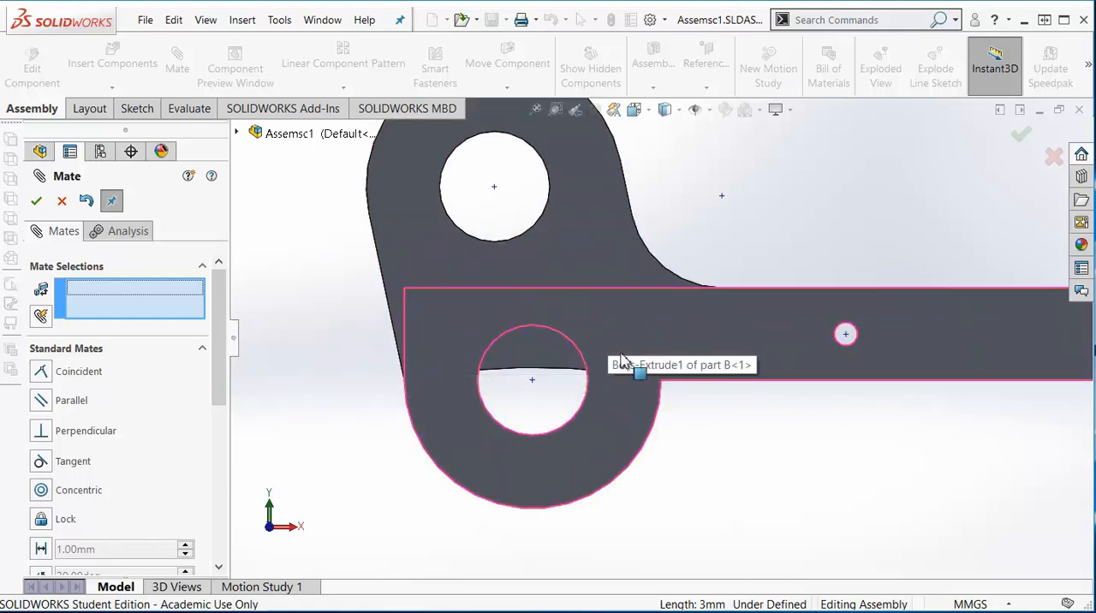
right_click(578, 255)
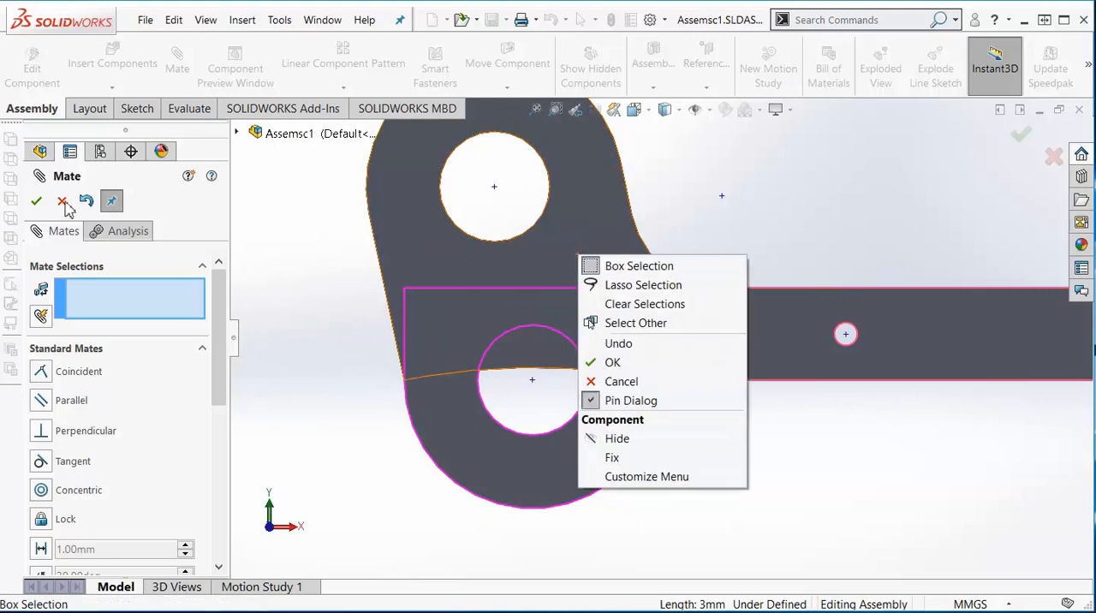
key(Escape)
right_click(591, 232)
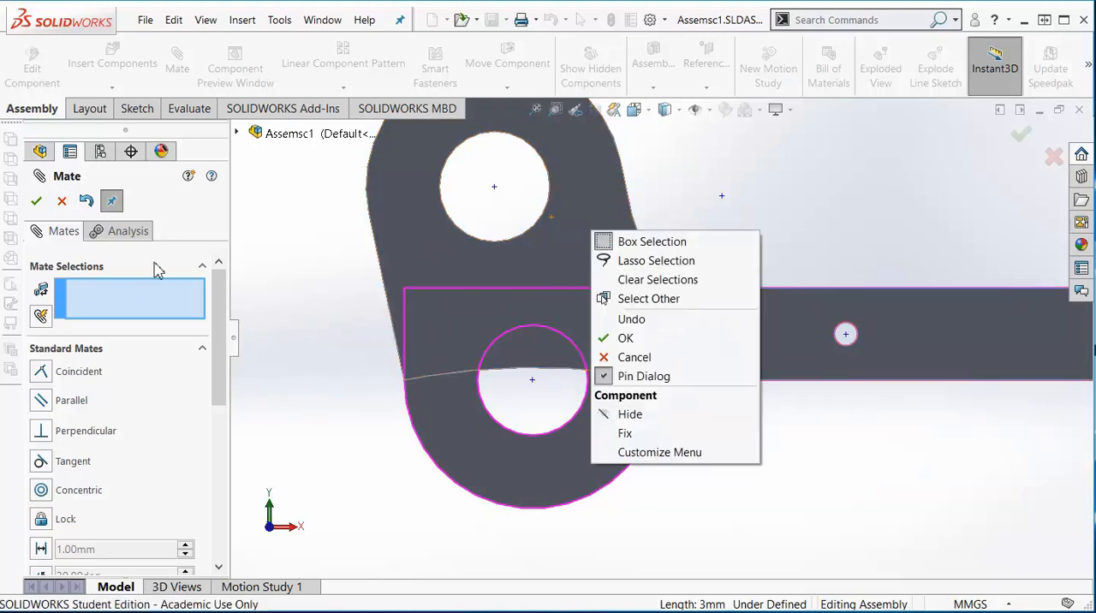
click(60, 206)
click(60, 204)
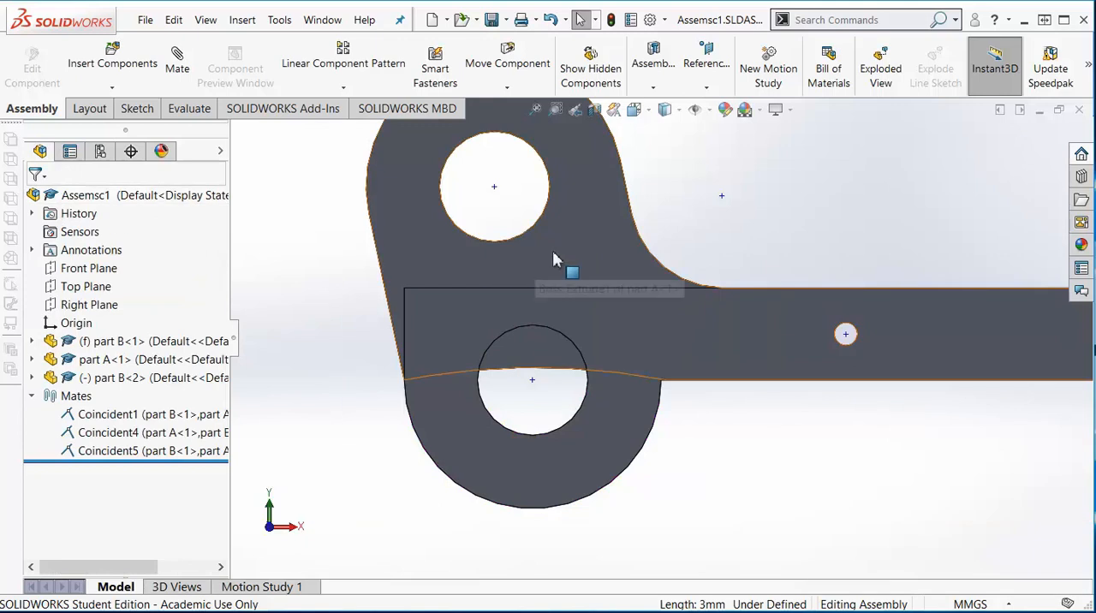
right_click(554, 257)
click(589, 171)
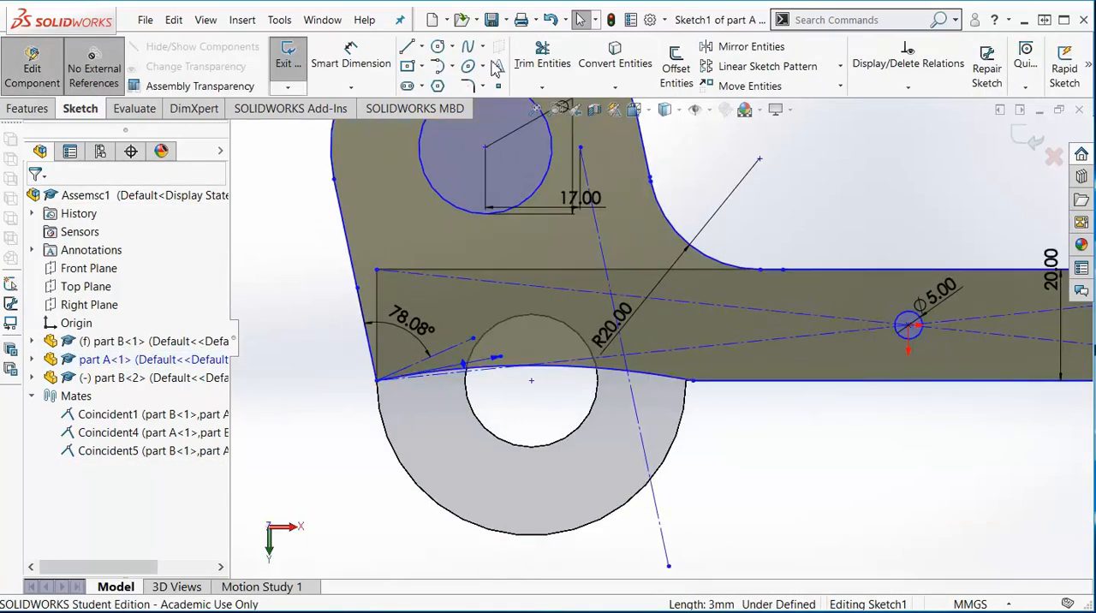
- Sketch a circle concentric with part B's lower handle hole and matching the hole's edge
click(439, 48)
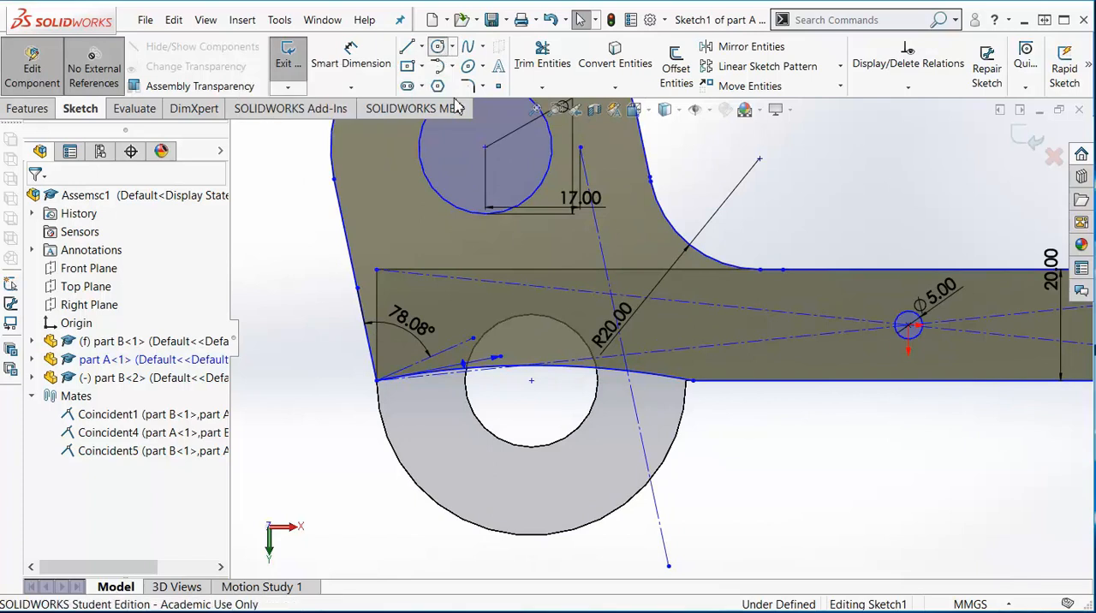
click(531, 381)
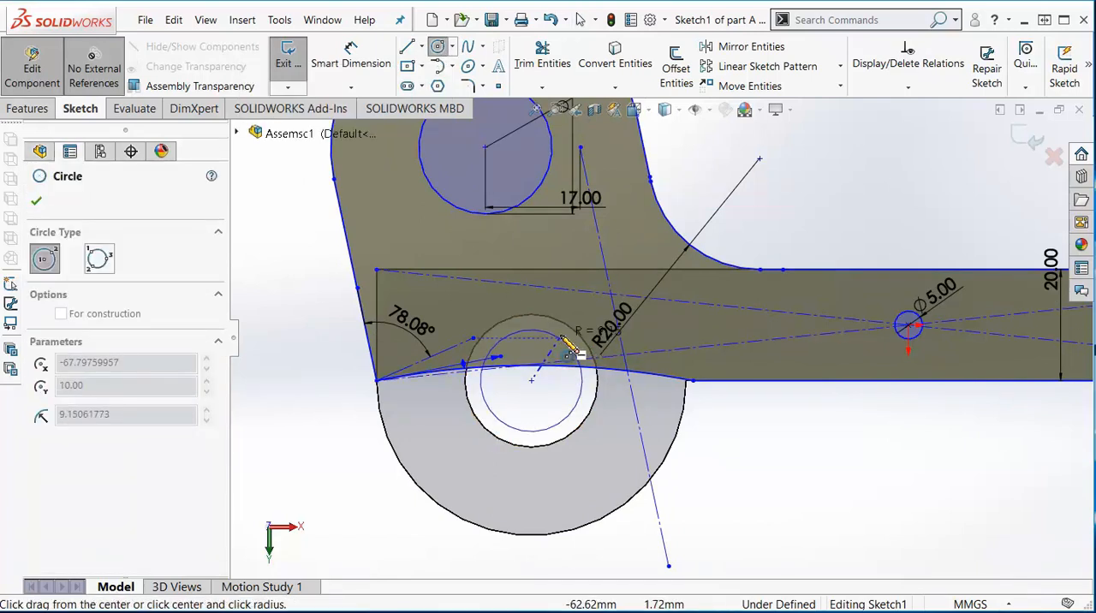
click(572, 336)
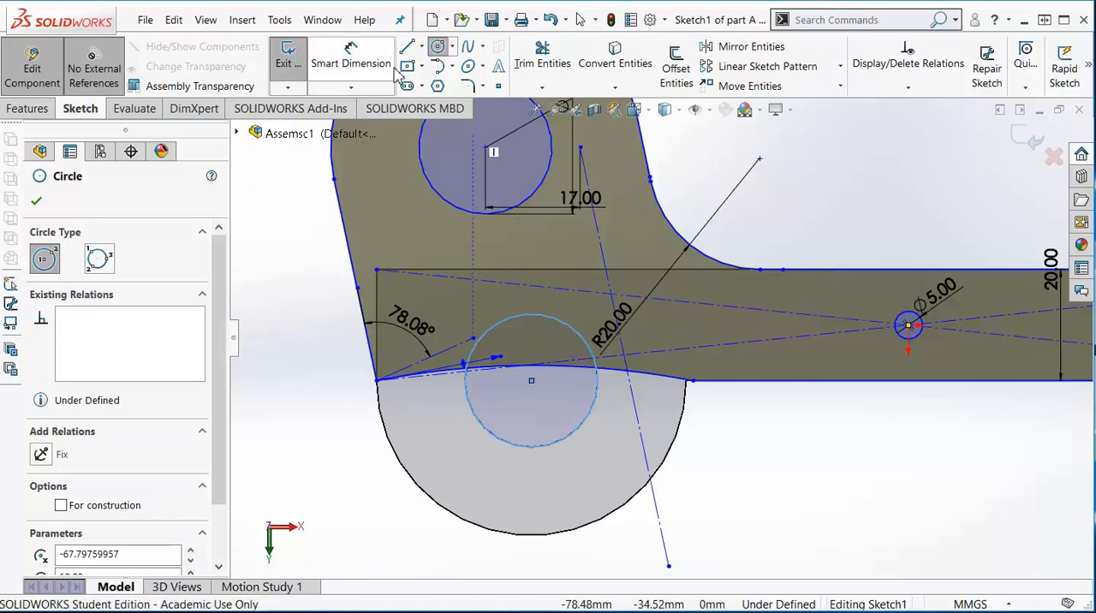
- Trim the handle curve inside the new circle and the circle's lower arc, and rebuild part A with the notch
click(541, 68)
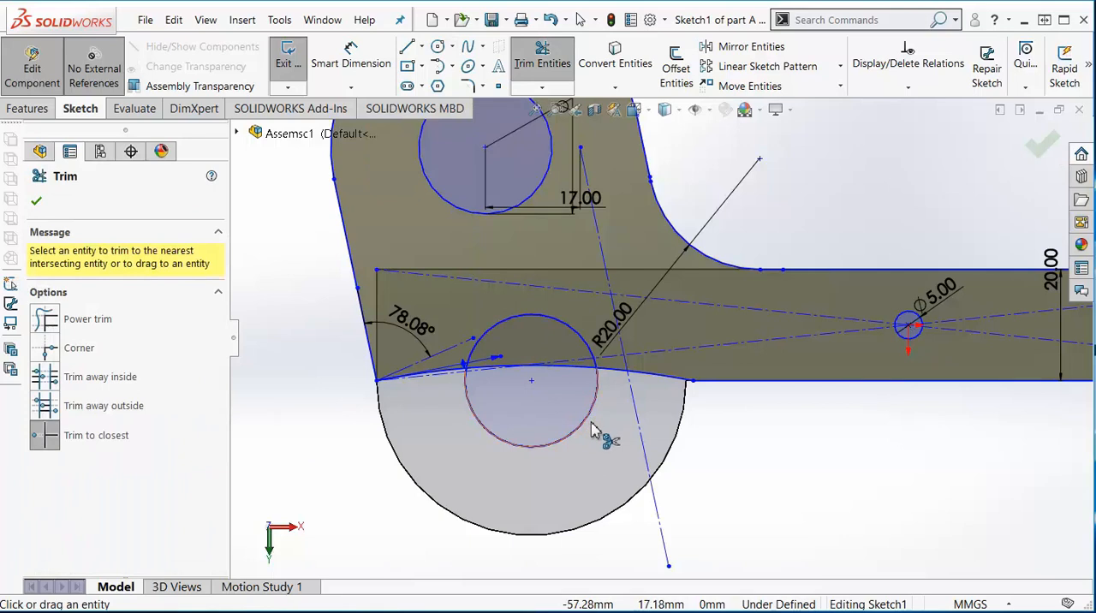
click(494, 375)
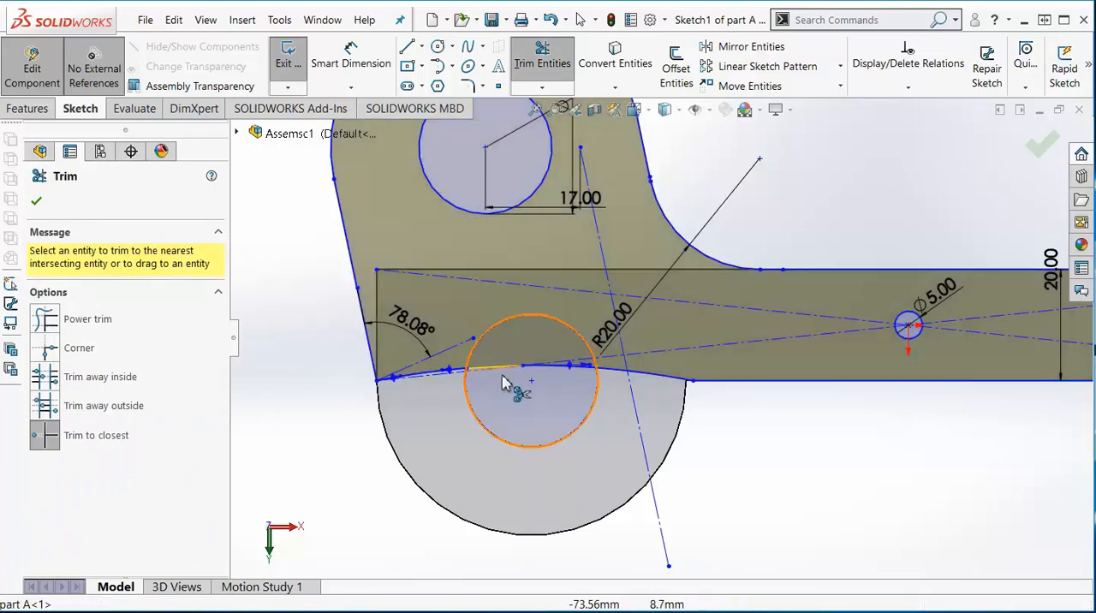
click(552, 377)
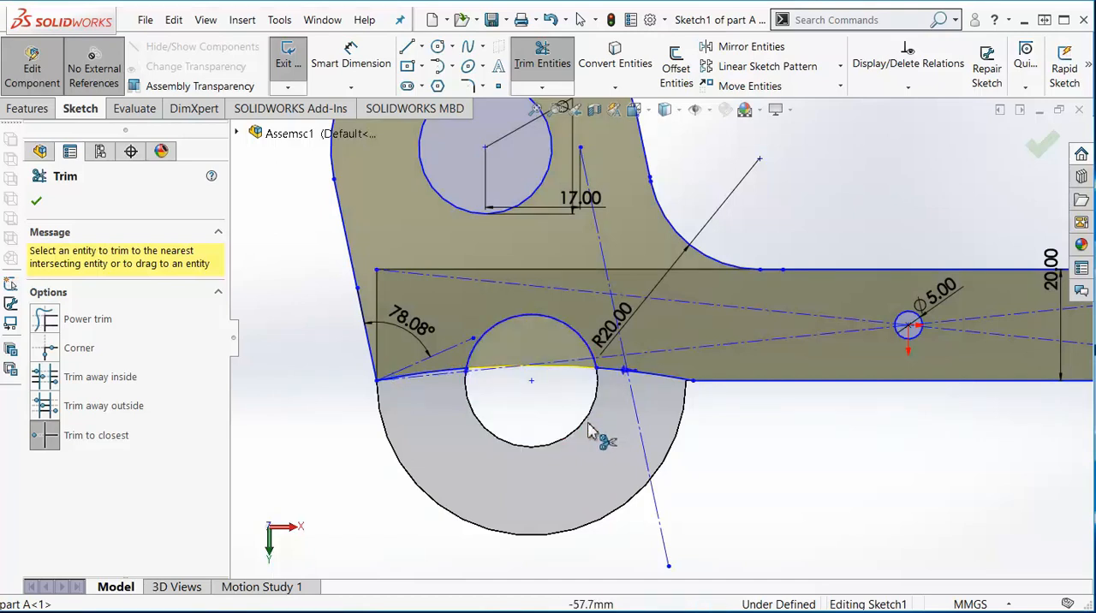
click(40, 202)
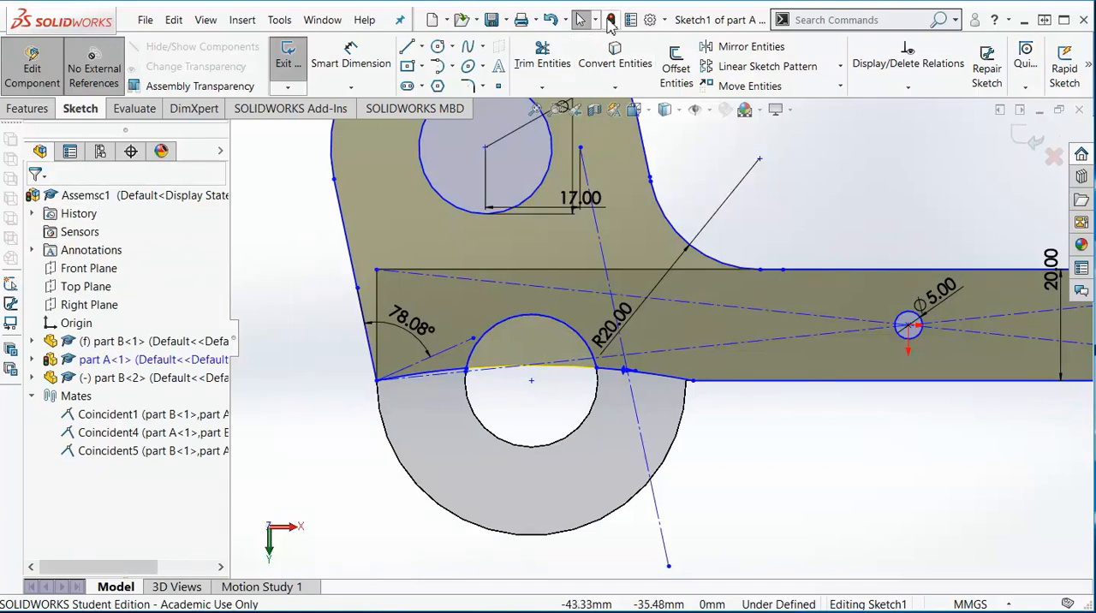
click(610, 20)
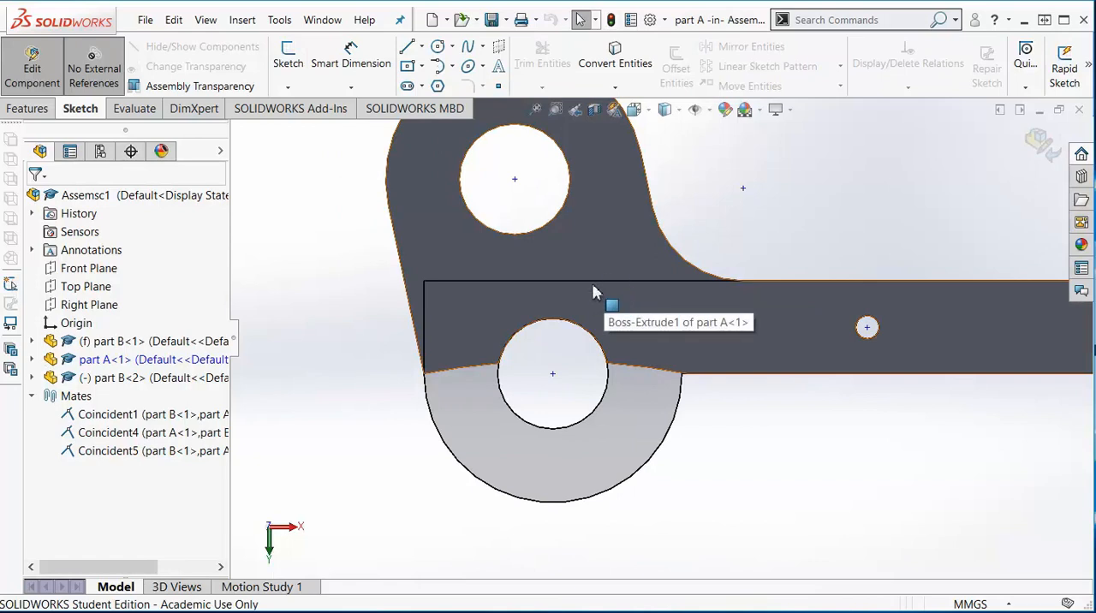
- Finish editing part A and return to the assembly
scroll(606, 280, up, 3)
click(526, 257)
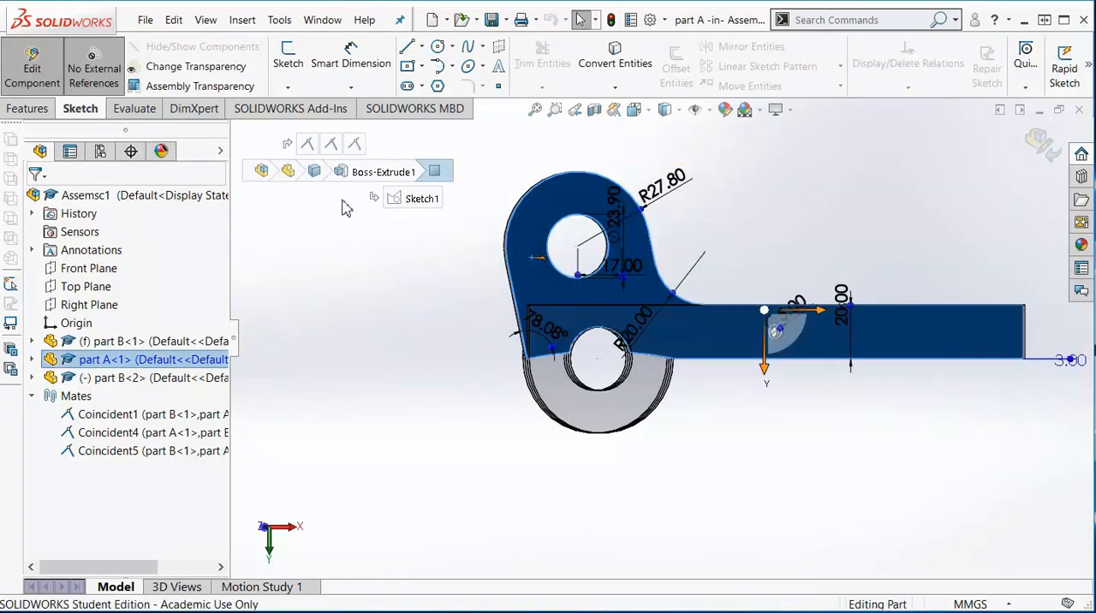
drag(526, 245, 541, 207)
click(710, 191)
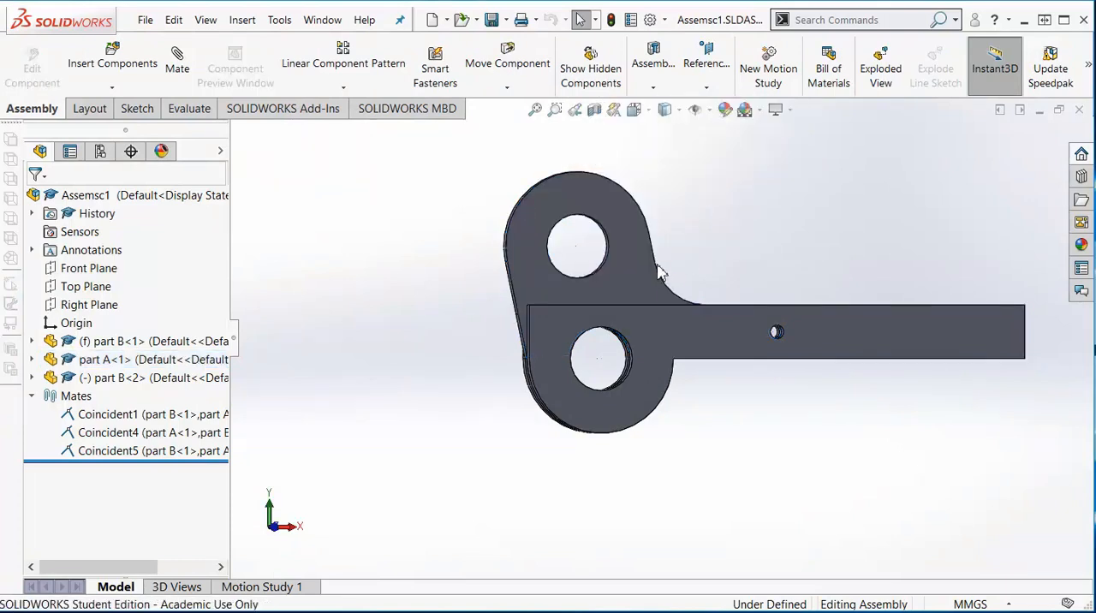
- Try to swing part A about the pivot between the part B plates
drag(644, 265, 656, 244)
drag(638, 405, 464, 413)
click(453, 307)
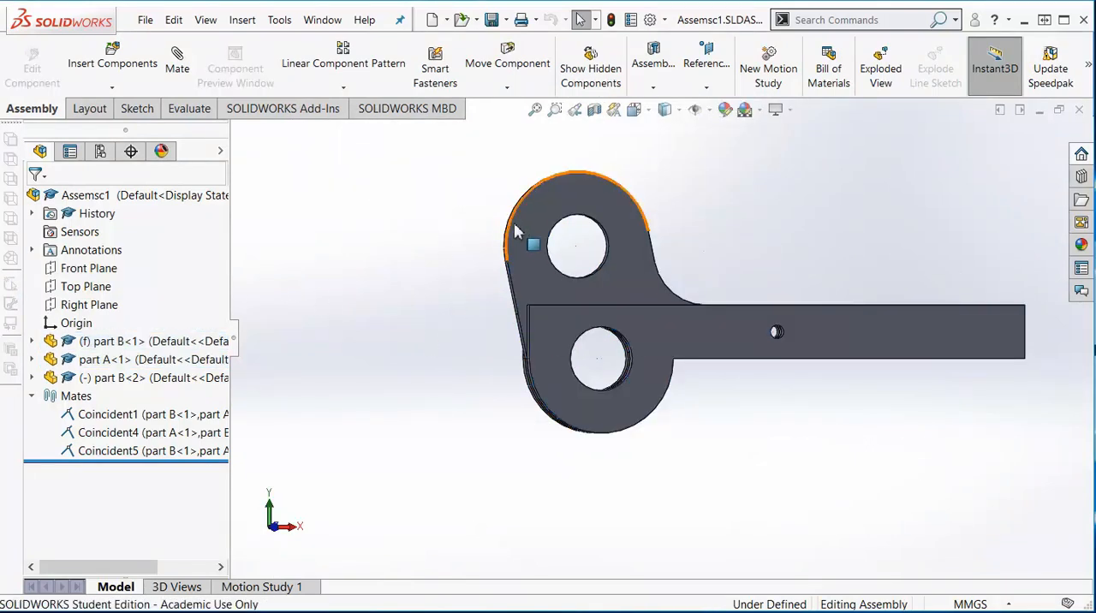
drag(521, 243, 522, 237)
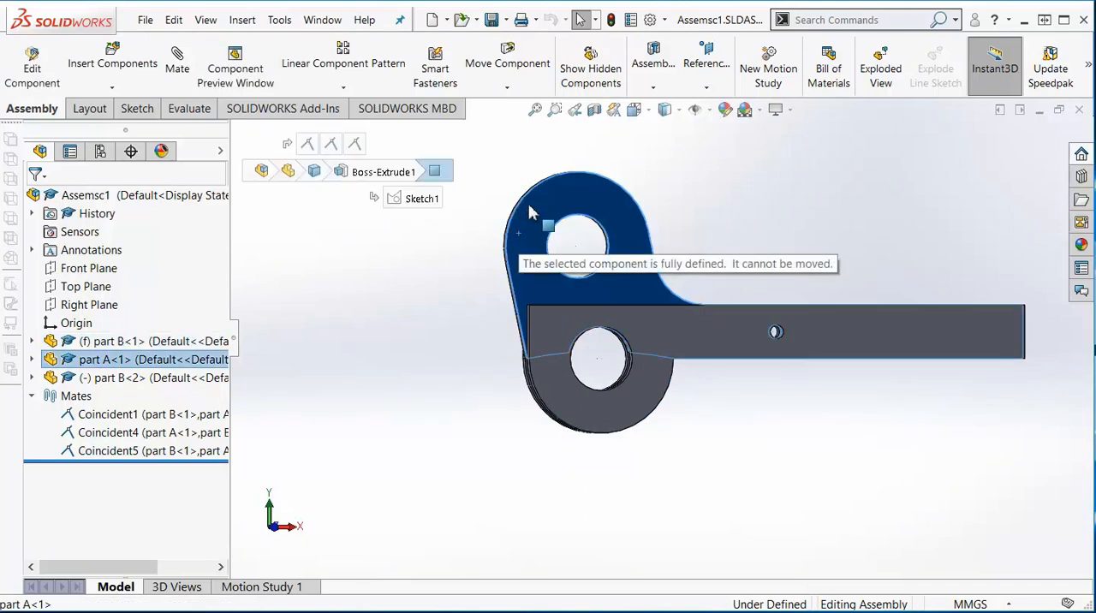
- Delete the coincident mate between the blade end edges of parts A and B, and swing part A about the pivot
click(109, 450)
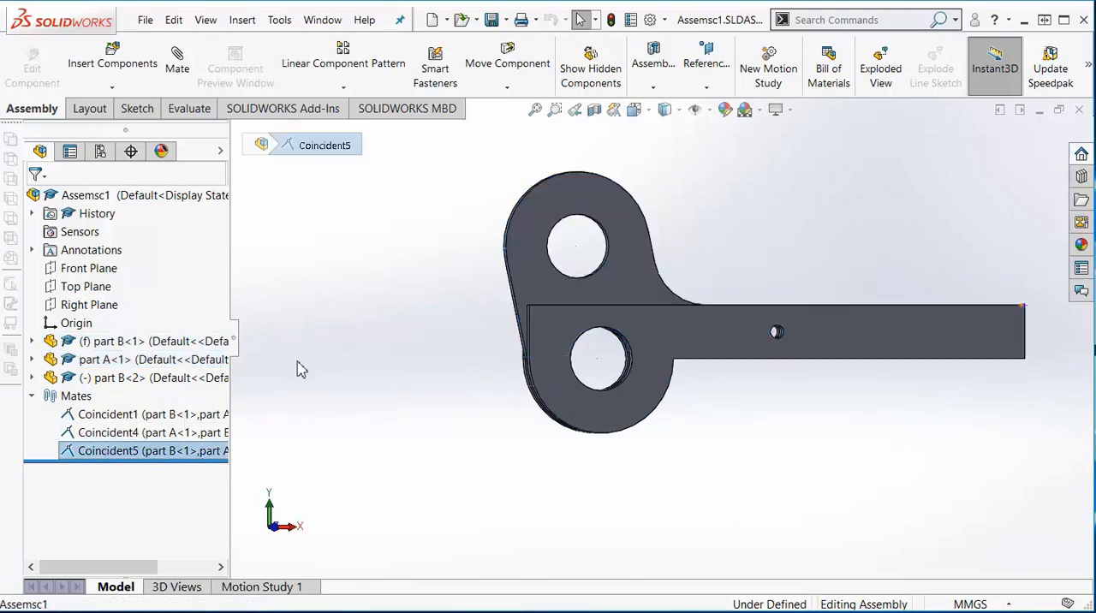
key(Delete)
key(Return)
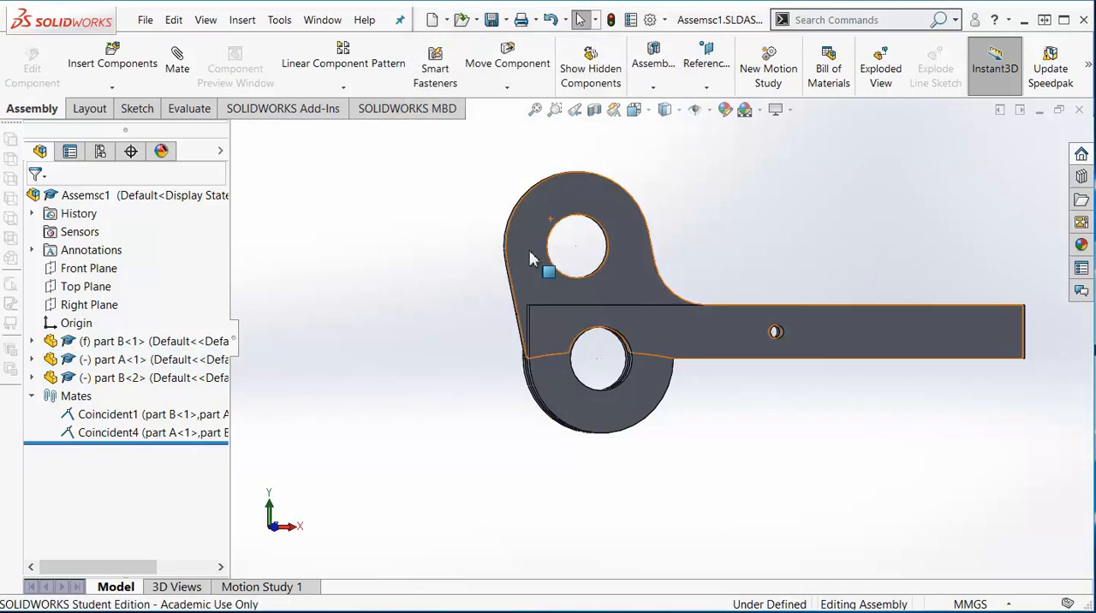
drag(553, 240, 570, 264)
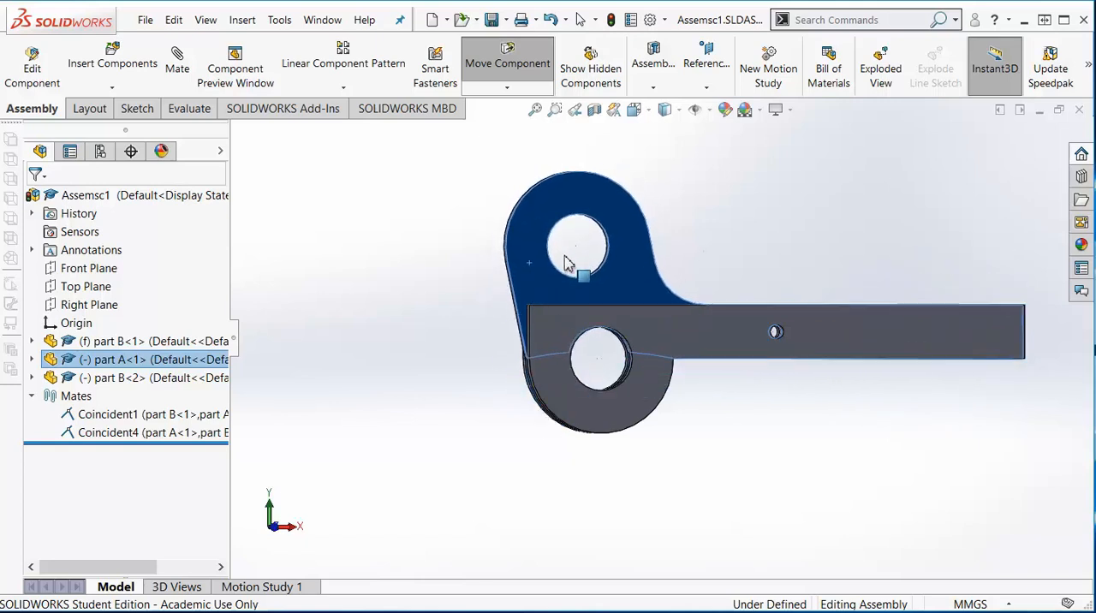